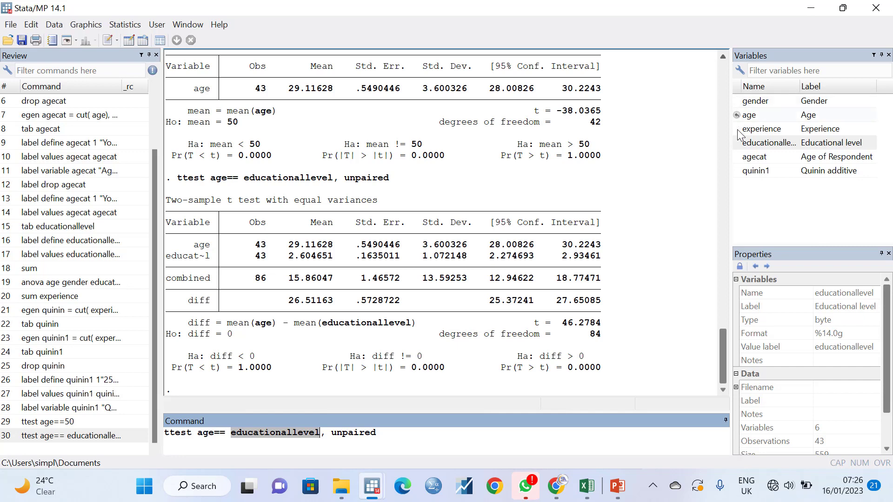
Run an unpaired two-sample t test of age against quinin1, substituting it for educationallevel in the prepared command
double_click(737, 171)
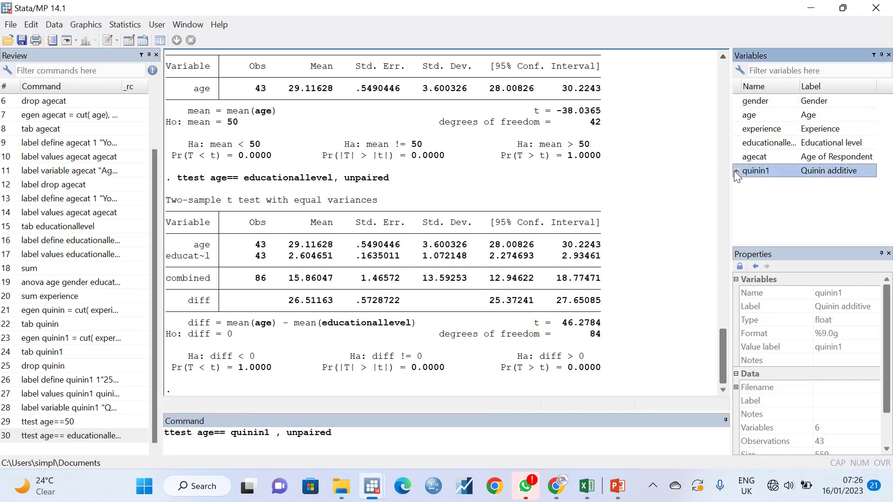
key("Return")
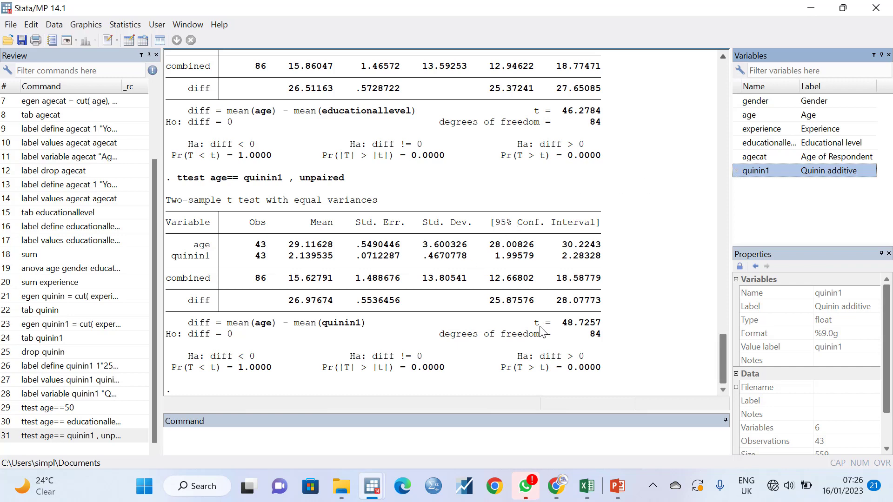
Run a paired t test of age against educationallevel by dropping the unpaired option, and rerun it without the trailing comma
left_click(39, 423)
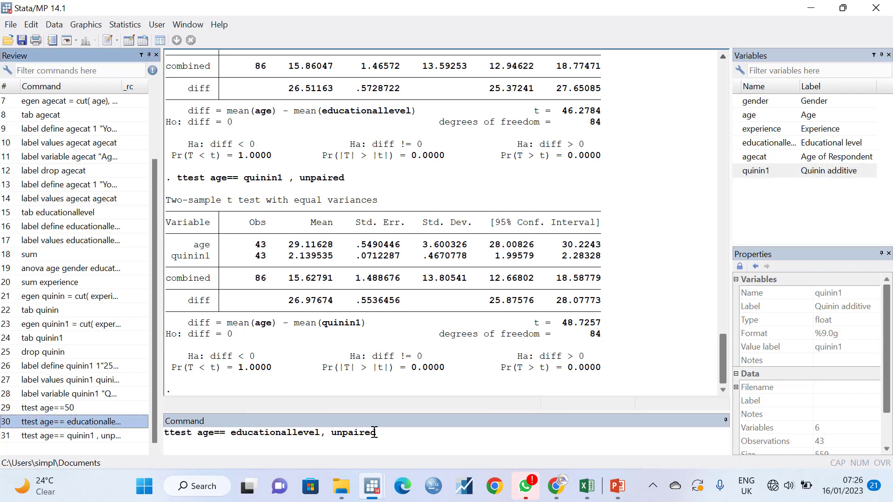
left_click(391, 432)
left_click_drag(391, 432, 329, 437)
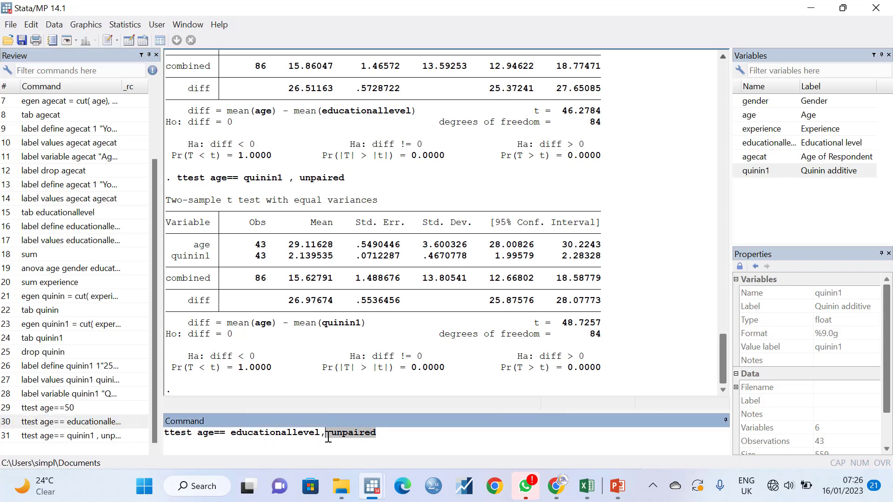
key("BackSpace")
key("Return")
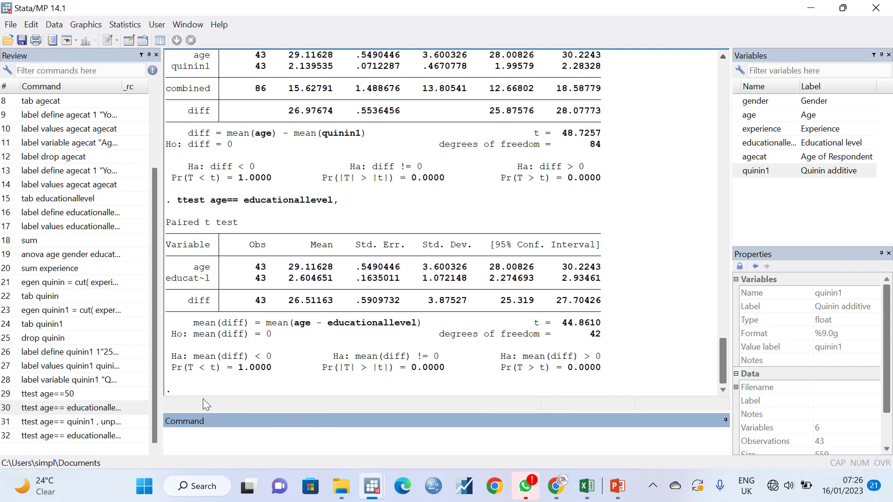
left_click(65, 436)
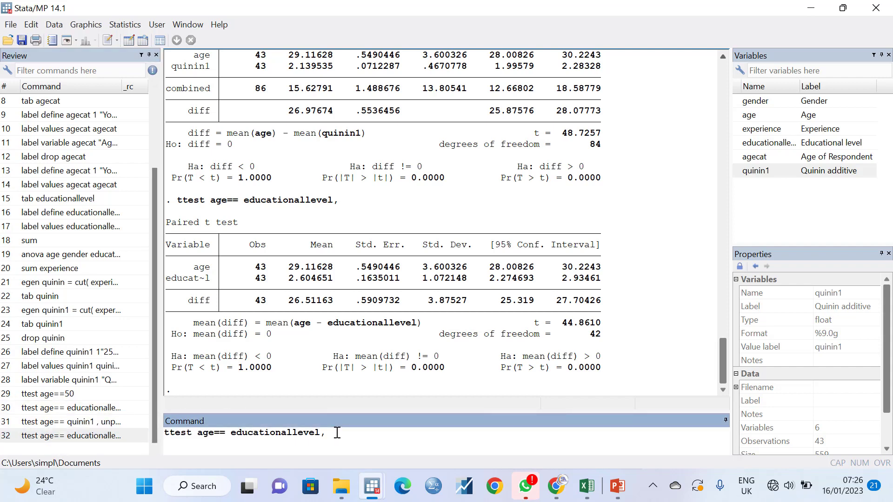
key("Return")
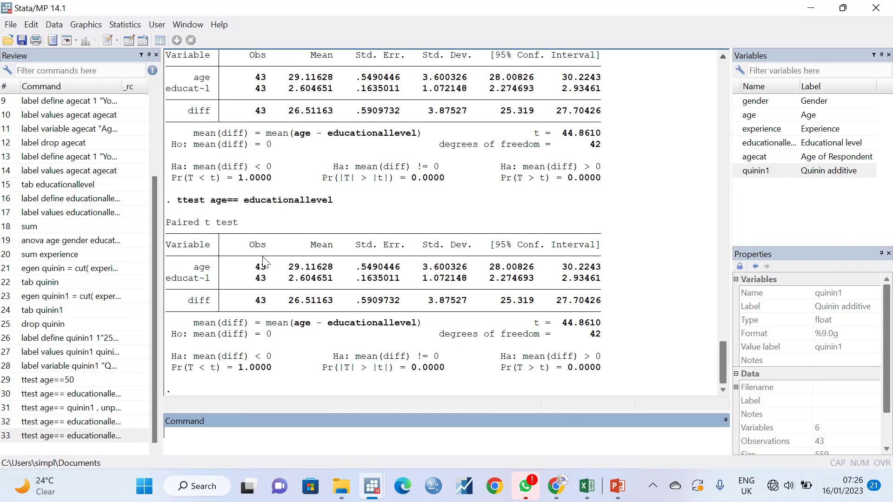
Review the earlier unpaired t test output for age and compare it with the latest paired t test results
scroll(262, 257, "up", 4)
scroll(264, 262, "up", 3)
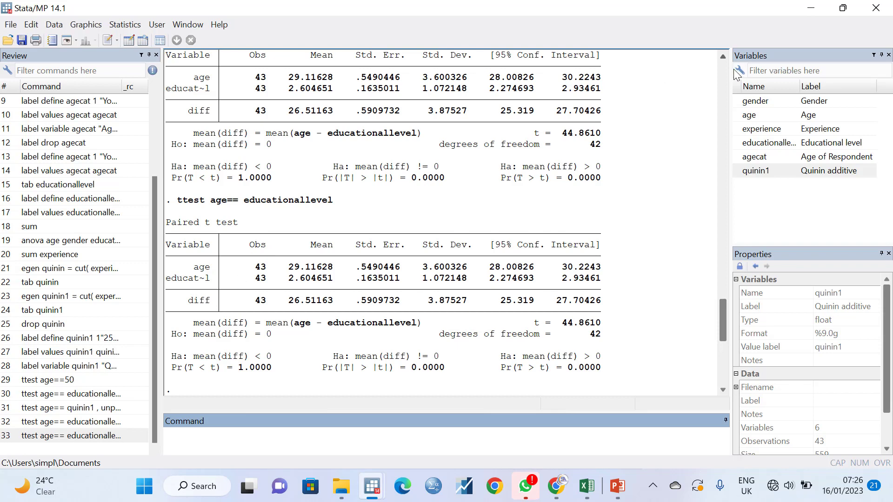
left_click(724, 55)
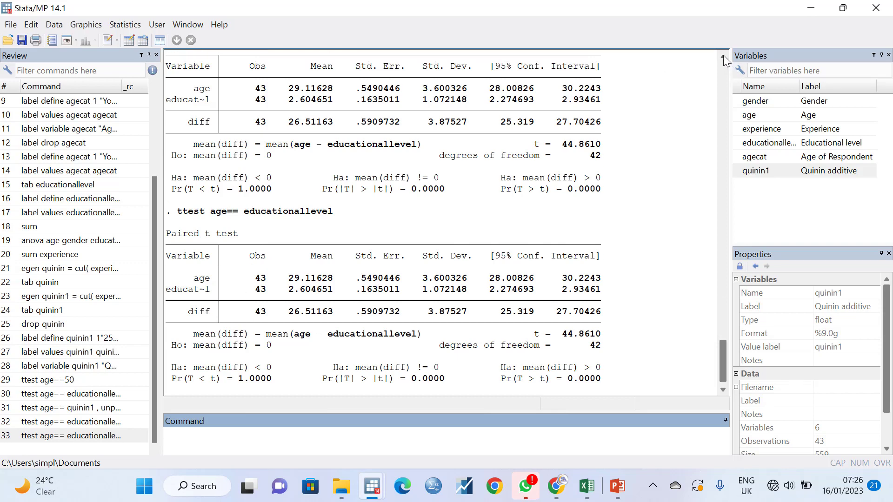
left_click_drag(723, 55, 723, 55)
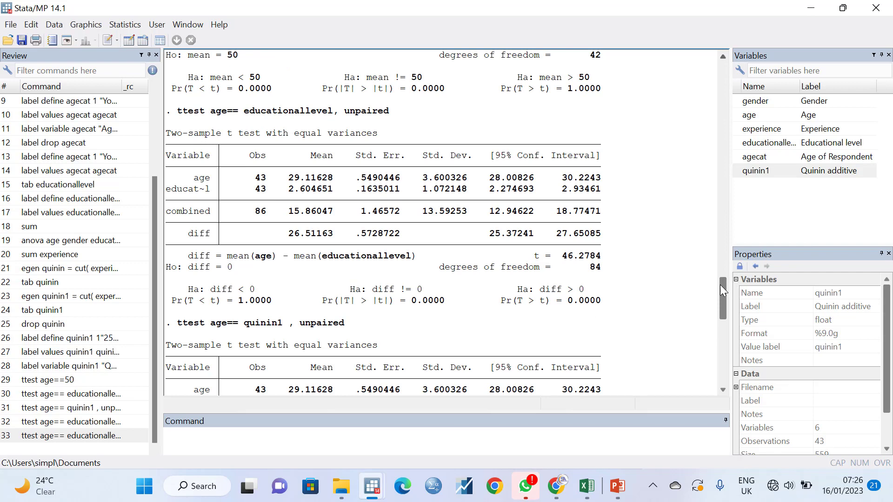
left_click_drag(720, 279, 718, 344)
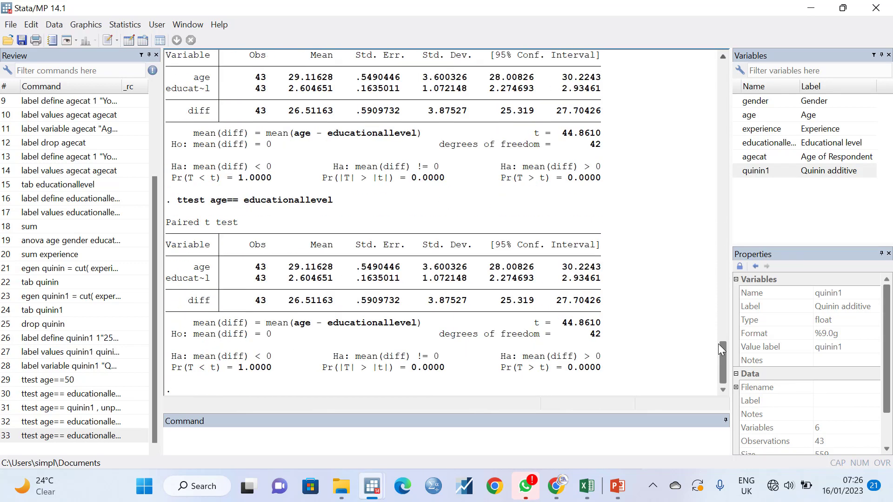
left_click(195, 446)
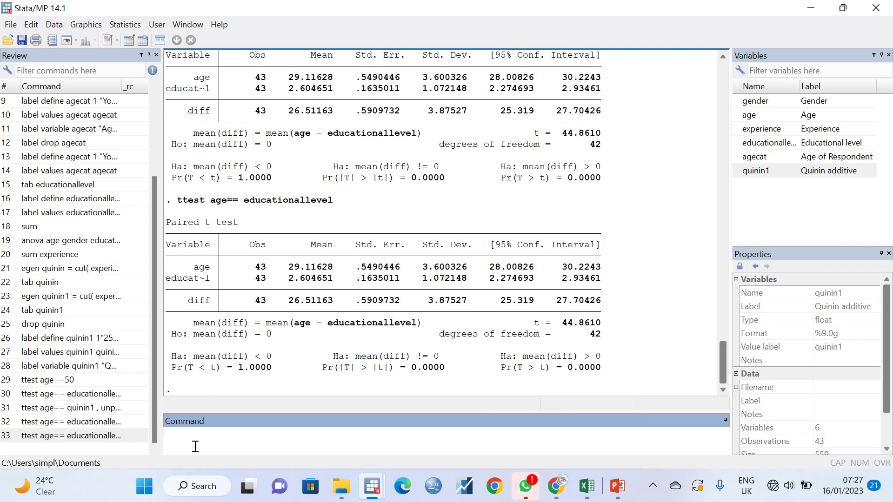
Switch to the PowerPoint deck, check the Paired t-test and t Test by Group slides, and return to Stata
left_click(619, 488)
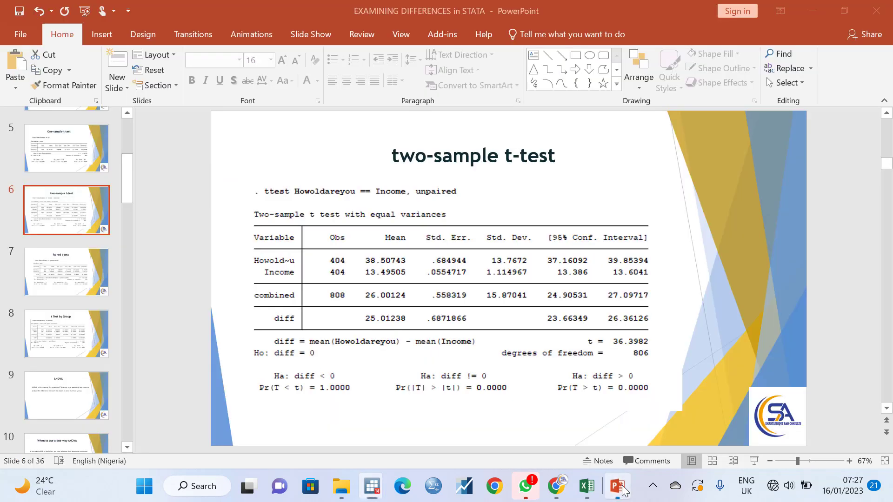
left_click(64, 284)
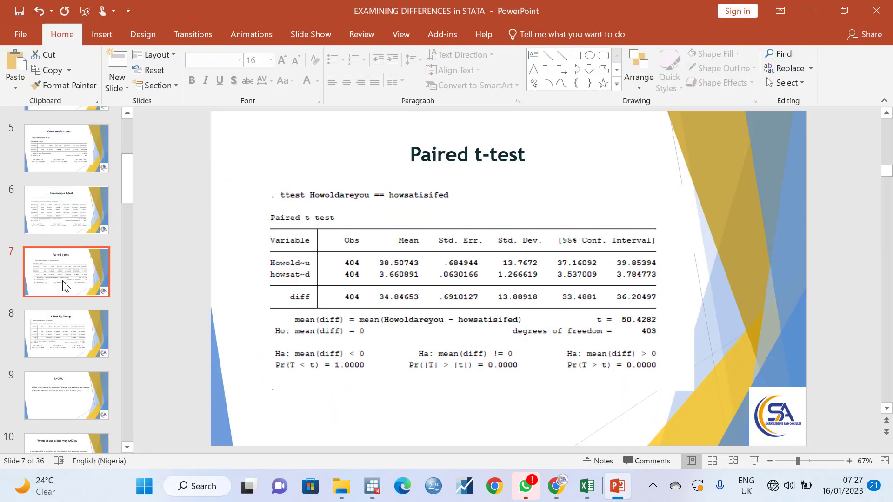
left_click(68, 346)
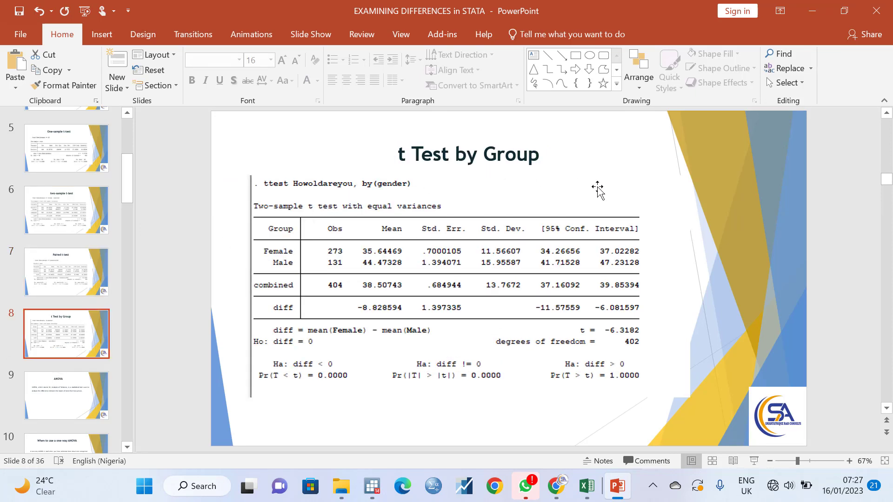
left_click(809, 10)
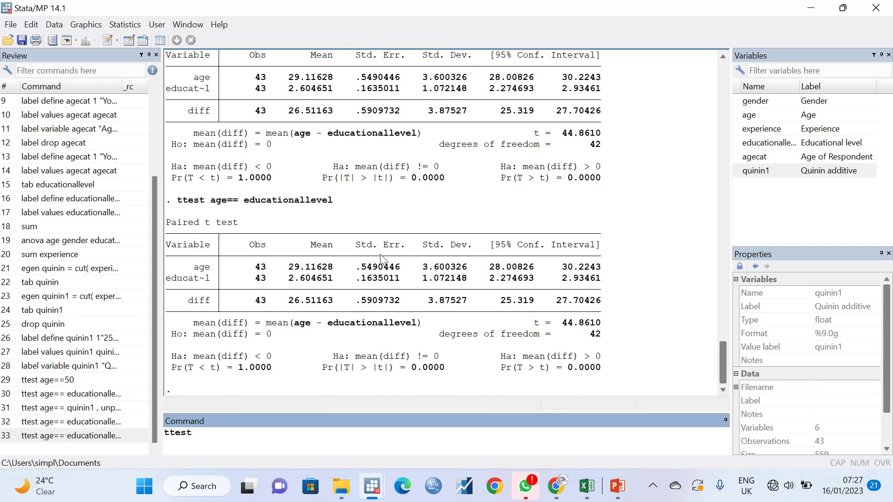
Try to run a grouped t test with the command "ttest age== educationallevel by( gender)"
left_click(78, 436)
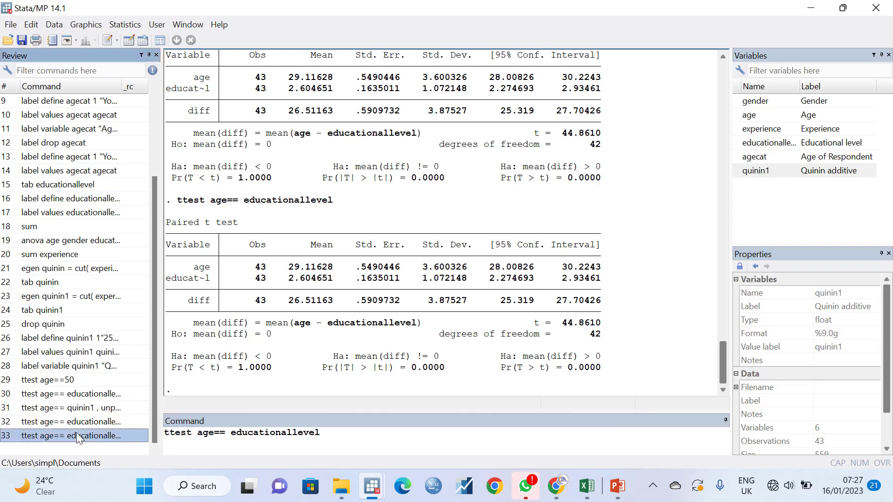
left_click(354, 438)
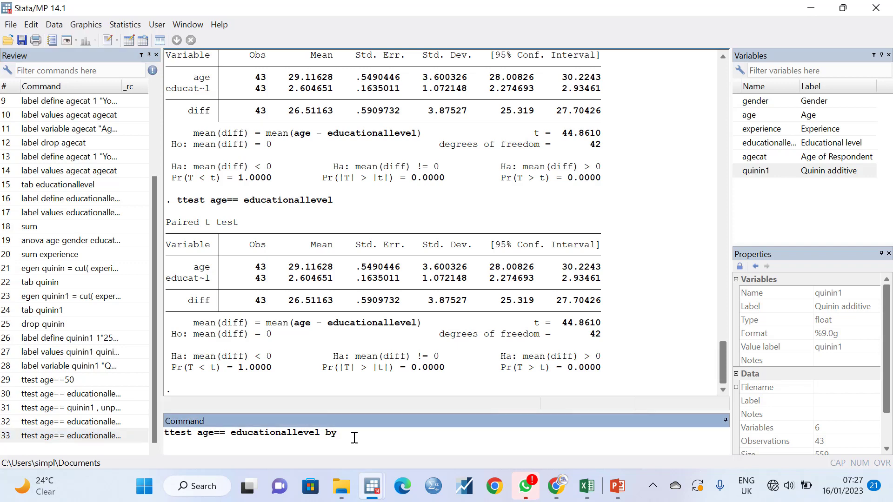
double_click(735, 101)
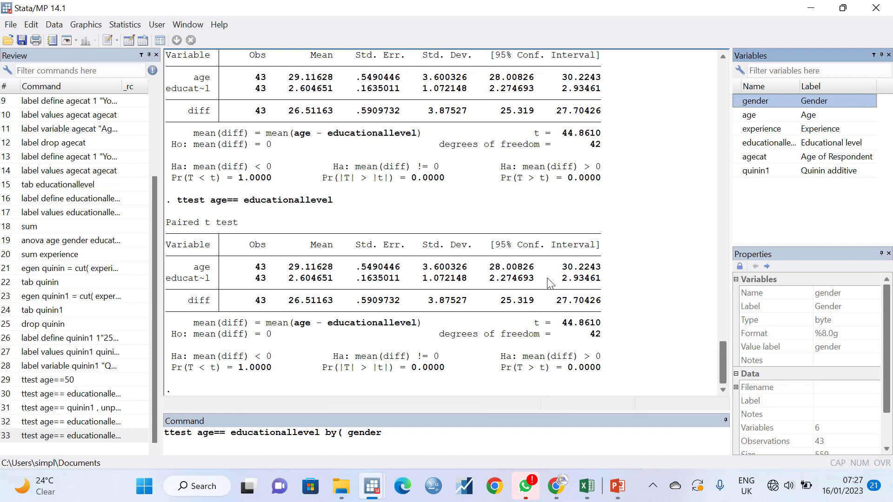
type(")")
key("Return")
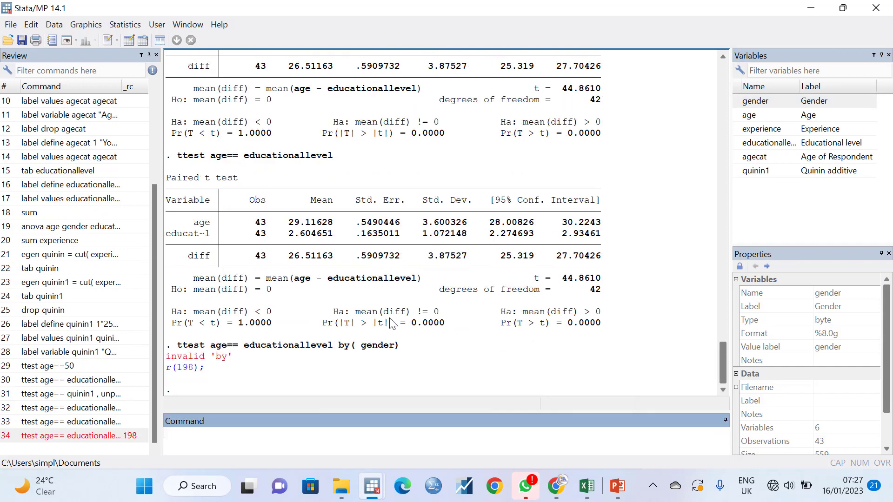
Check the slide's grouped t test syntax and try the command with a comma before the by option: "ttest age== educationallevel, by( gender)"
left_click(125, 436)
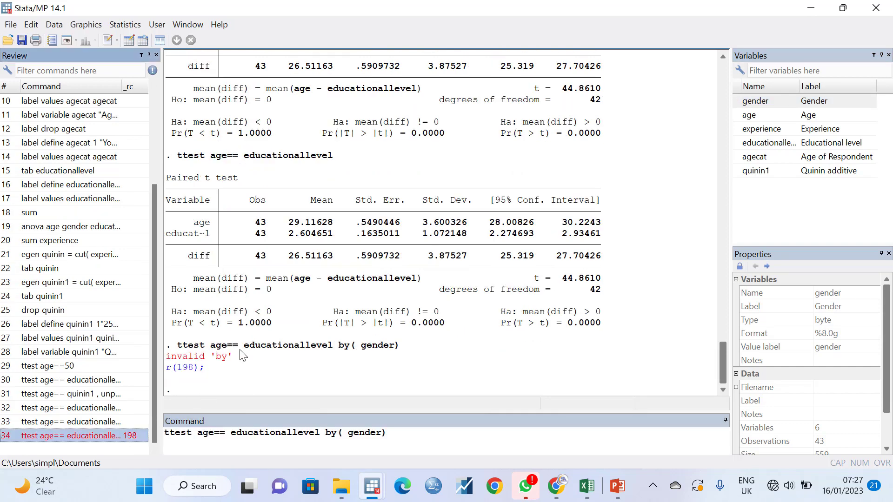
left_click(618, 486)
left_click(618, 486)
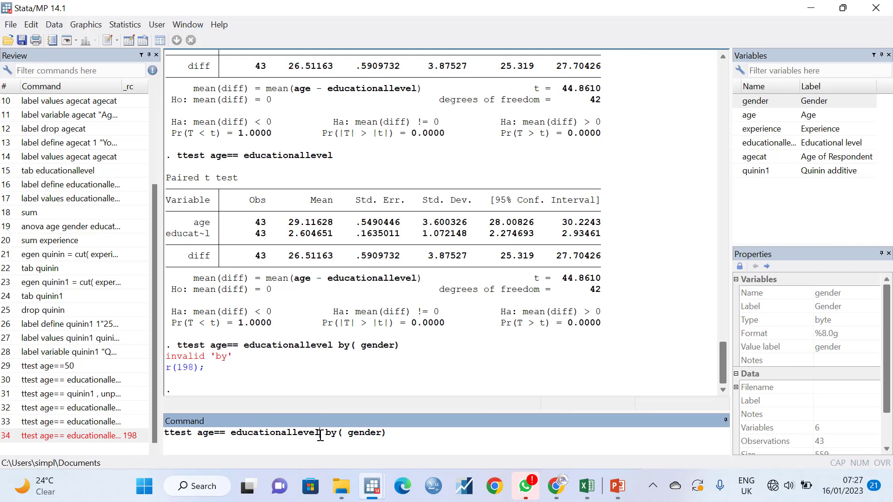
left_click(320, 433)
type(",")
left_click(351, 433)
key("BackSpace")
key("Return")
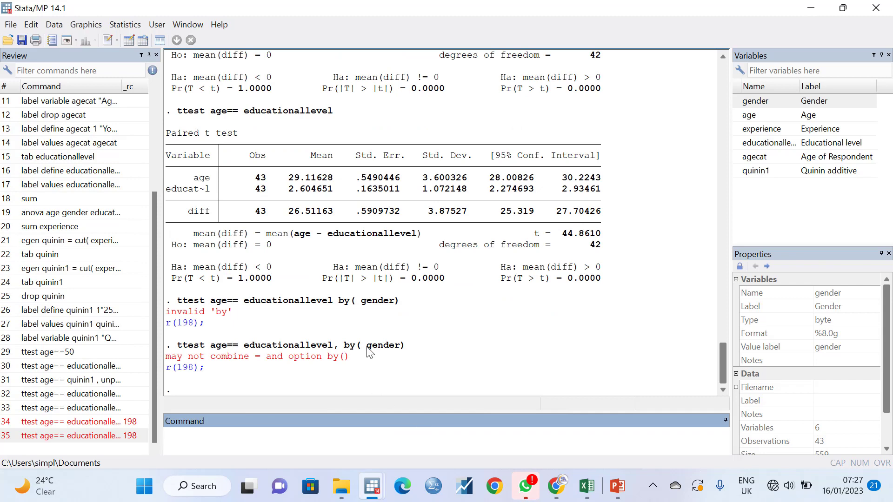
Try the grouped t test again without the space inside the brackets: "ttest age== educationallevel, by(gender)"
left_click(89, 437)
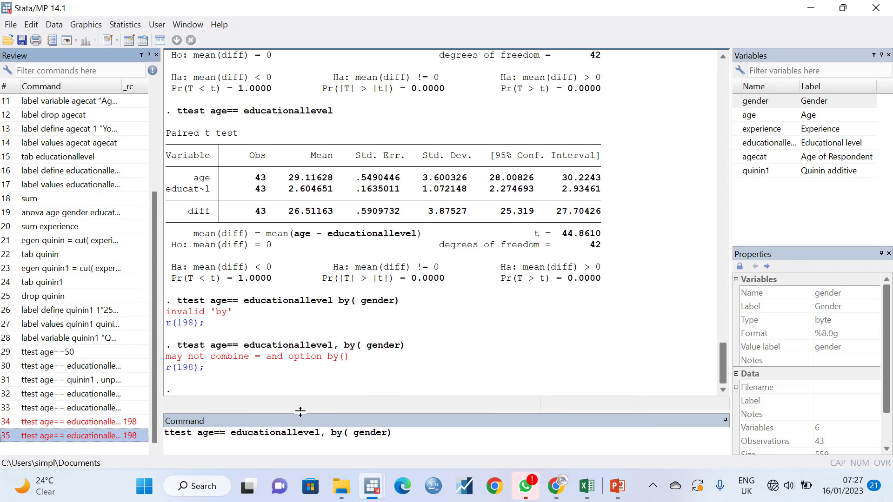
left_click(355, 439)
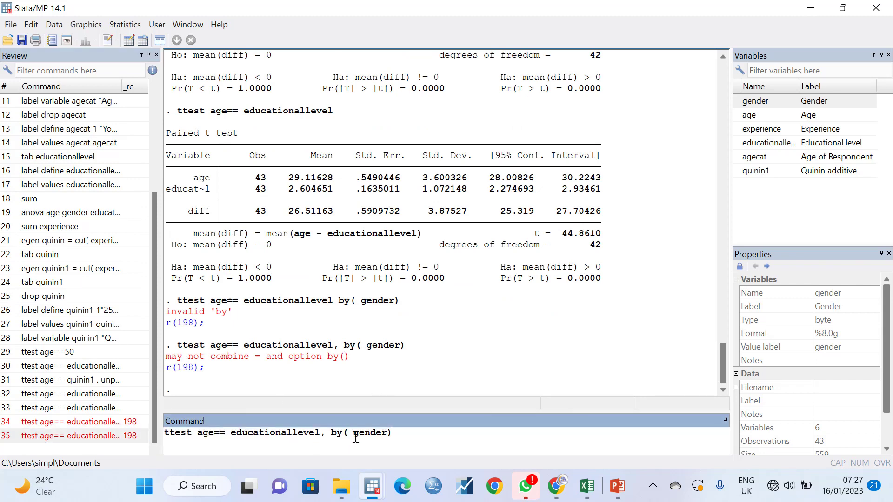
key("BackSpace")
key("Return")
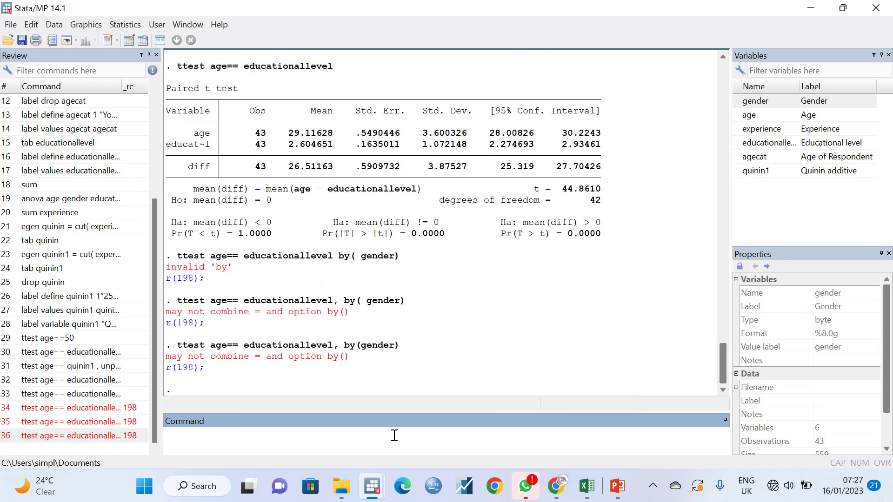
Open the t test (mean-comparison test) dialog and choose the Paired test type
left_click(93, 432)
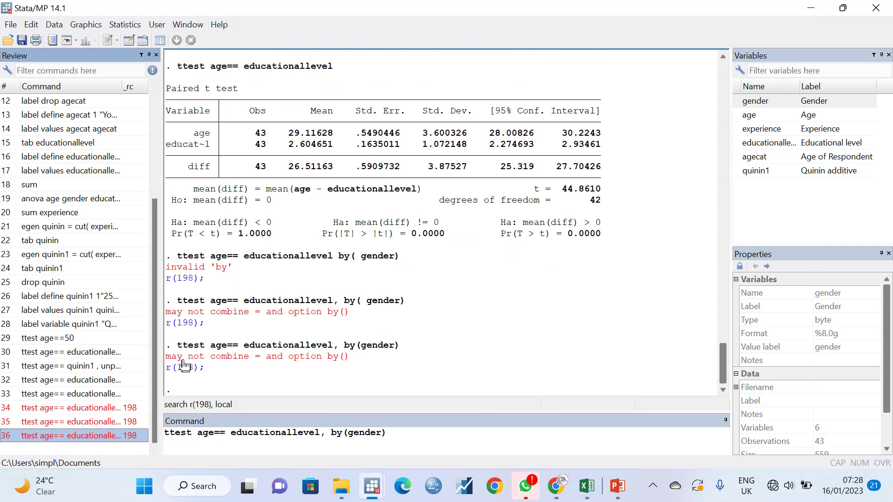
left_click(54, 25)
mouse_move(85, 25)
mouse_move(125, 24)
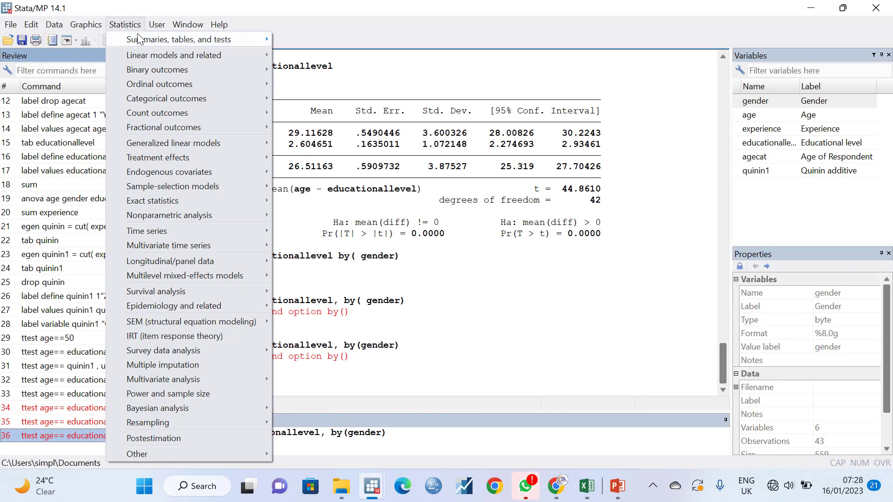
mouse_move(160, 43)
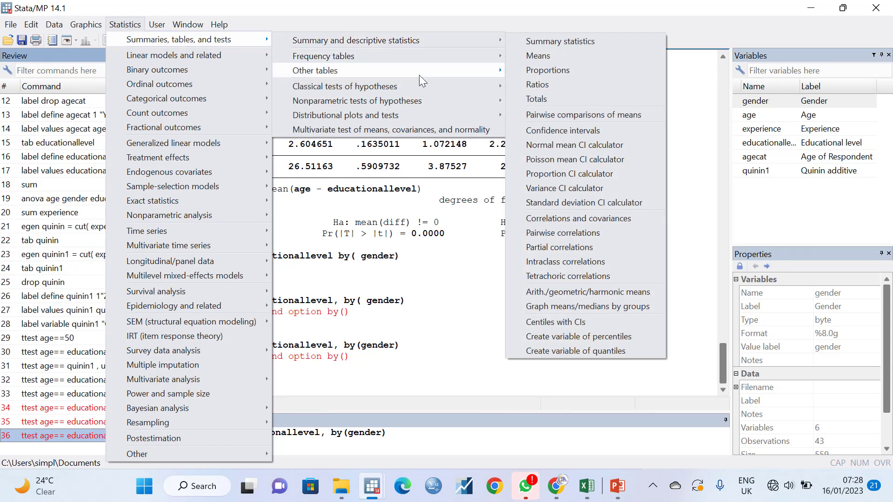
mouse_move(415, 90)
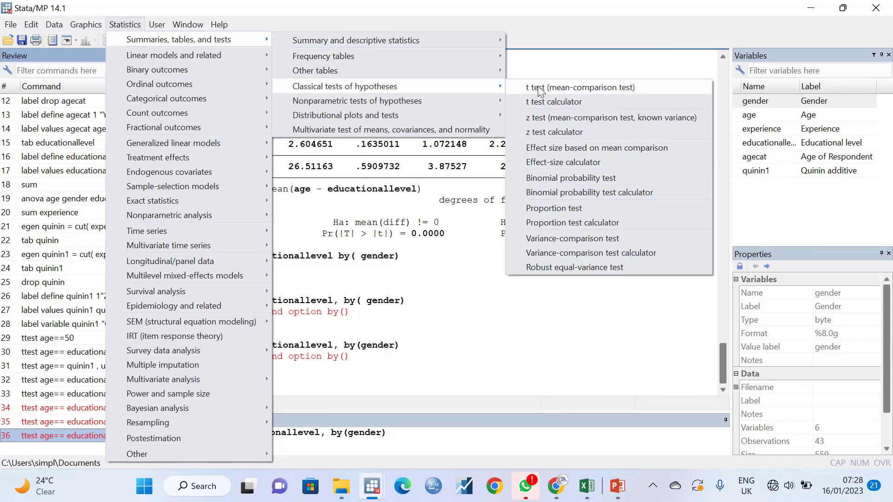
left_click(582, 88)
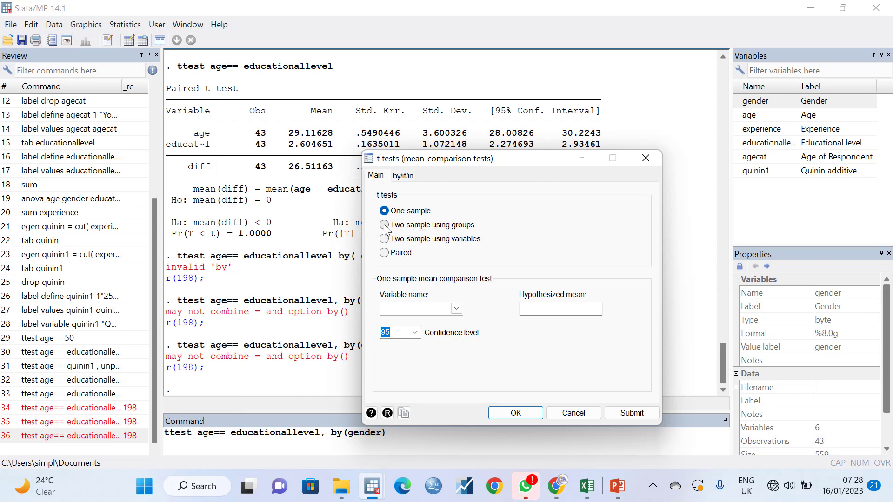
left_click(384, 252)
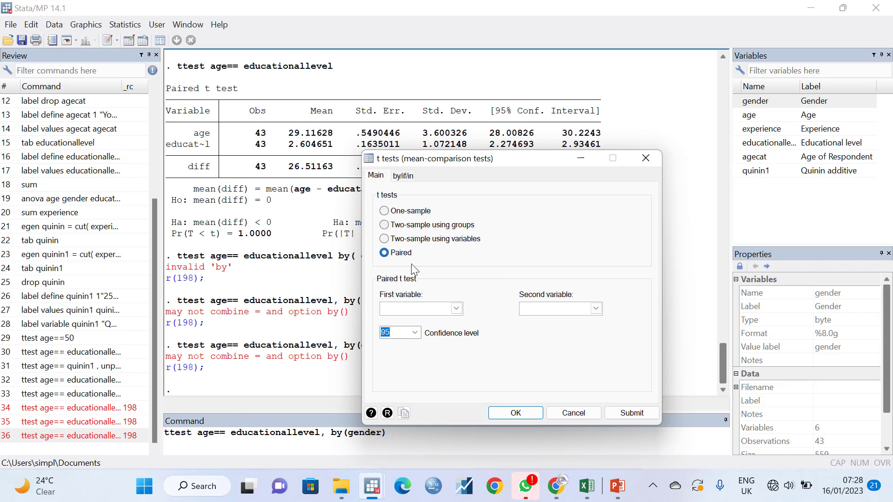
Set age as the first variable and educationallevel as the second variable of the paired t test, and check the confidence level setting
left_click(456, 309)
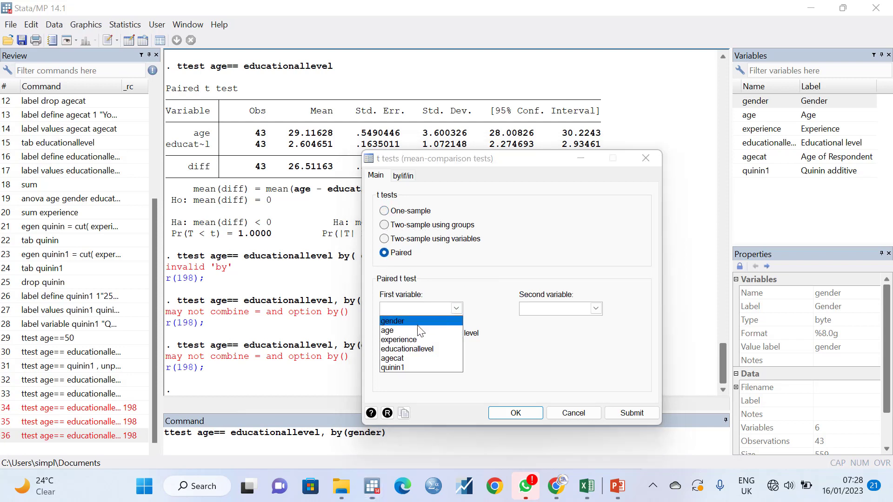
left_click(404, 330)
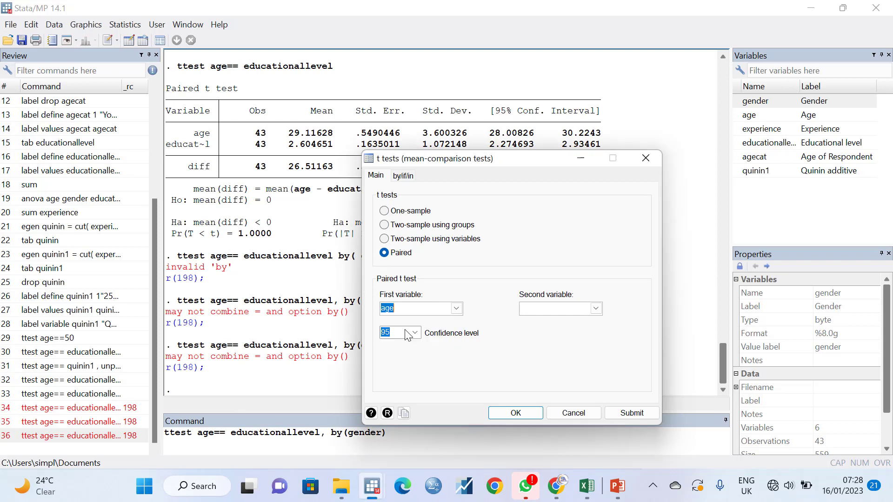
left_click(596, 309)
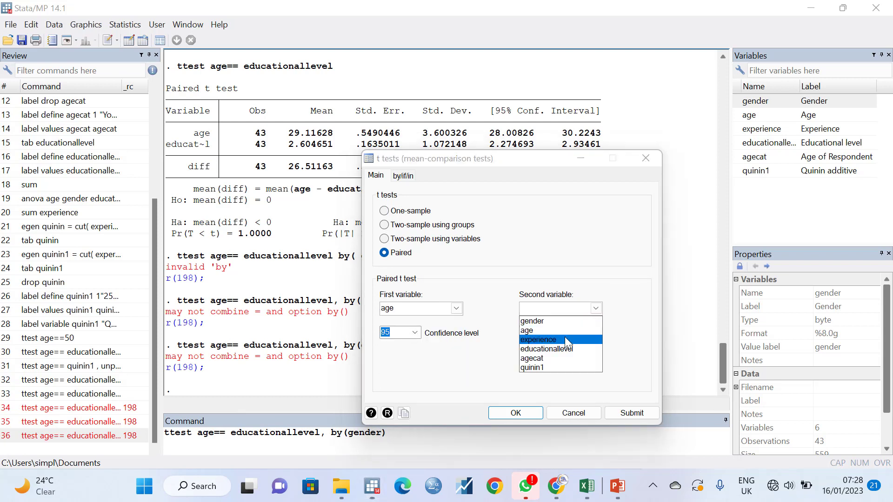
left_click(557, 349)
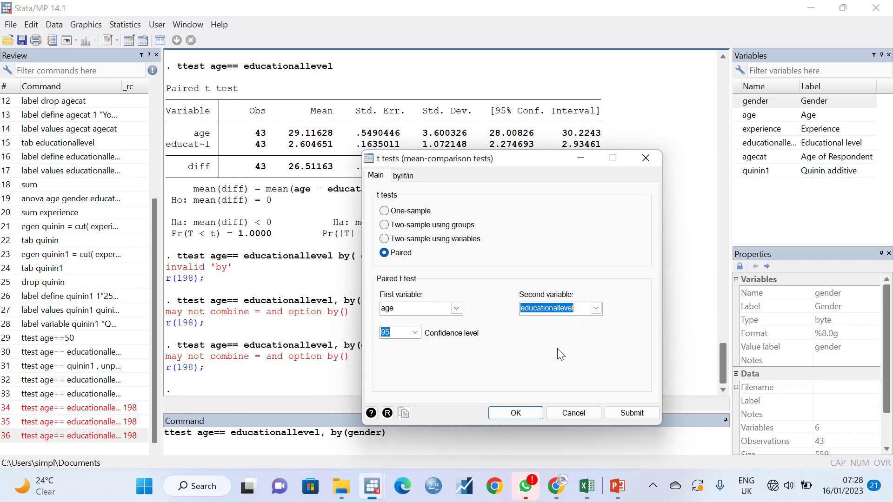
left_click(416, 332)
left_click(417, 331)
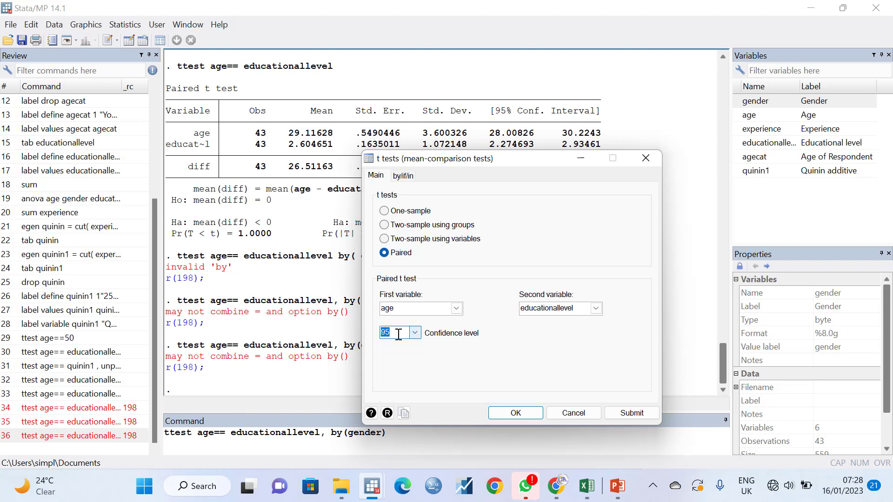
Repeat the paired t test by groups defined by gender and run it
left_click(401, 176)
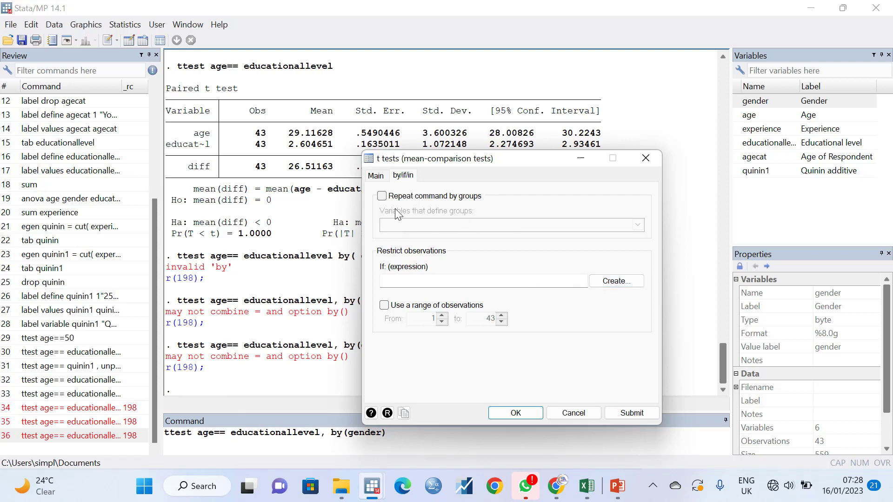
left_click(381, 196)
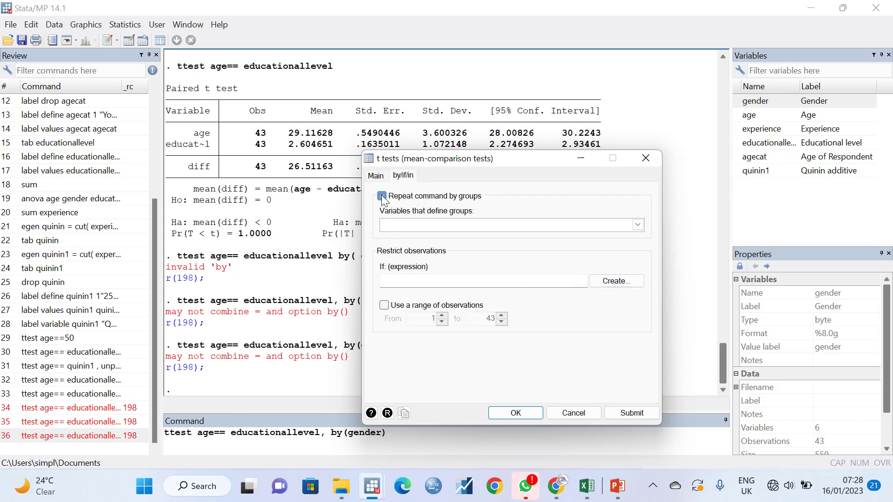
left_click(639, 226)
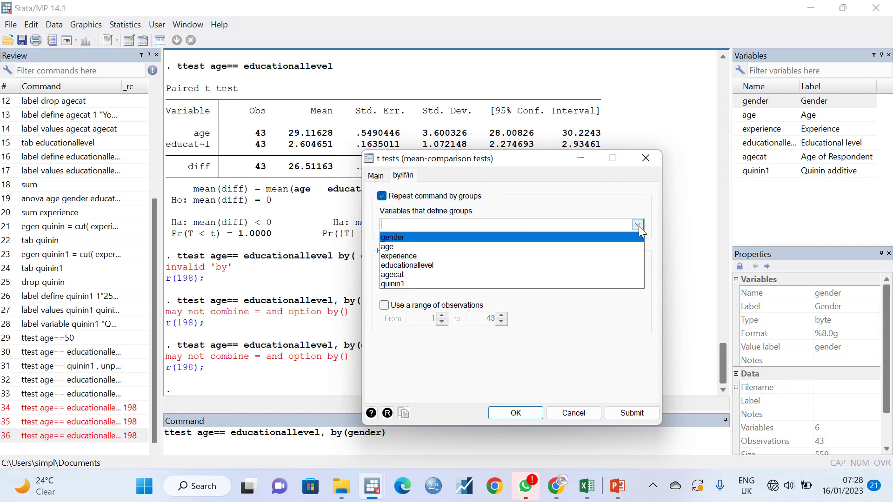
left_click(470, 242)
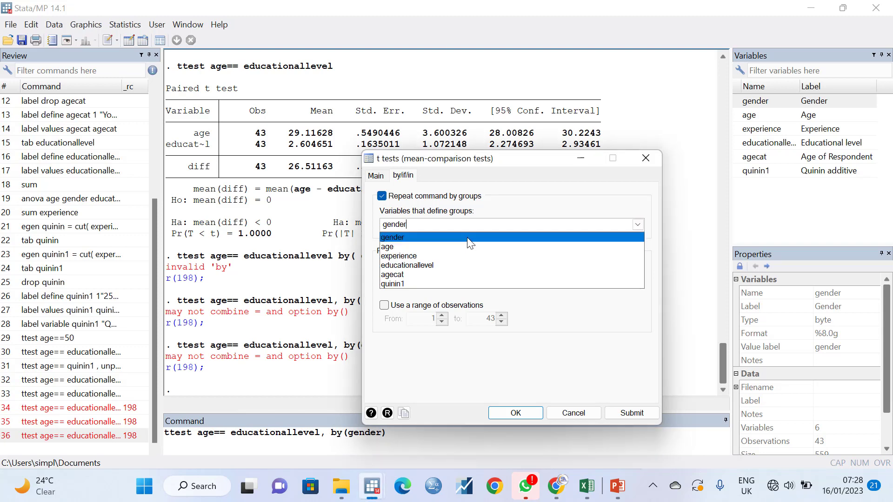
left_click(502, 414)
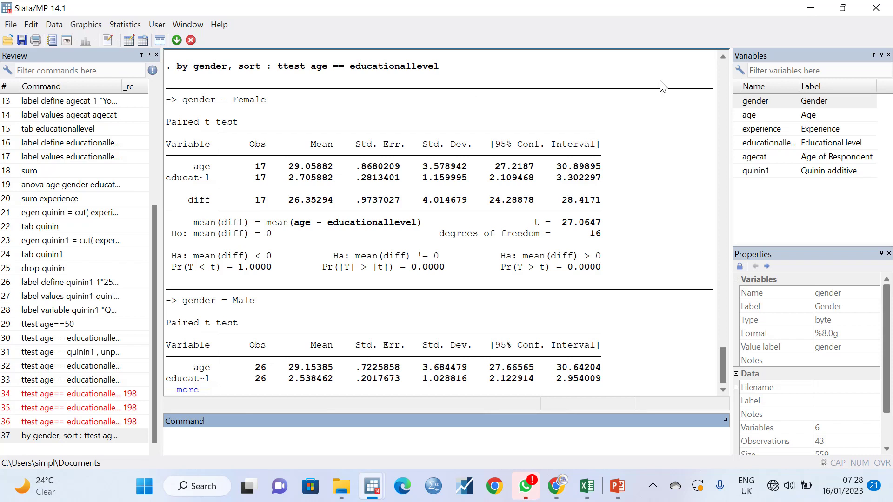
Show the rest of the paused output and examine the paired t test results for the female and male groups
left_click(723, 57)
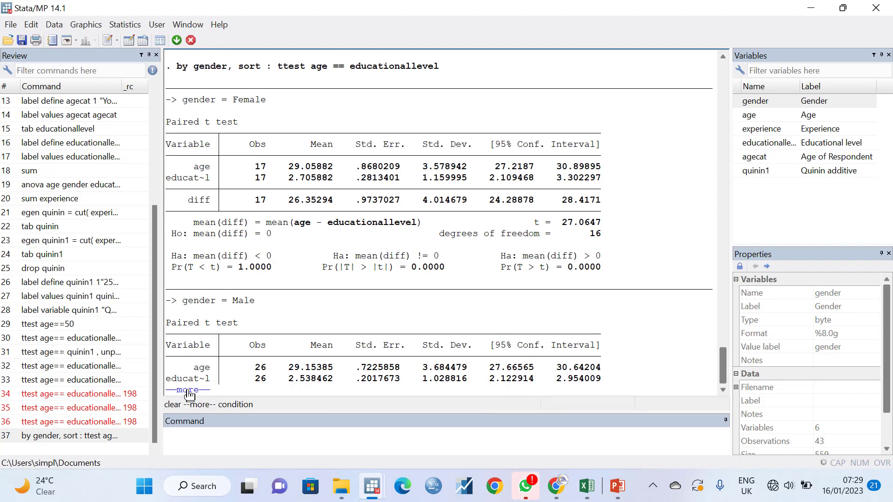
left_click(189, 390)
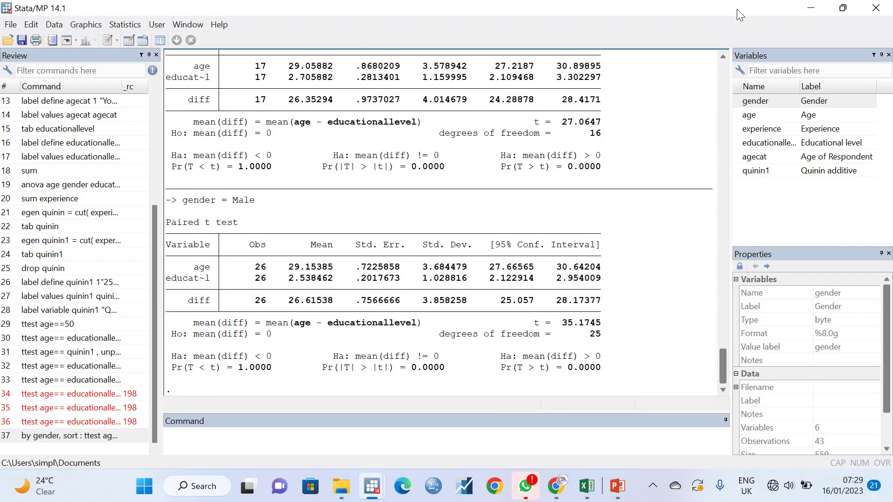
left_click_drag(723, 52, 724, 52)
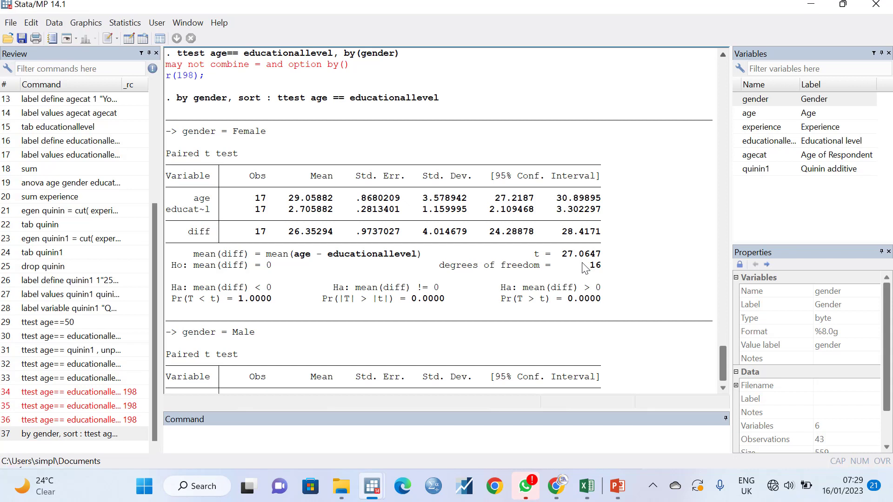
scroll(724, 389, "down", 4)
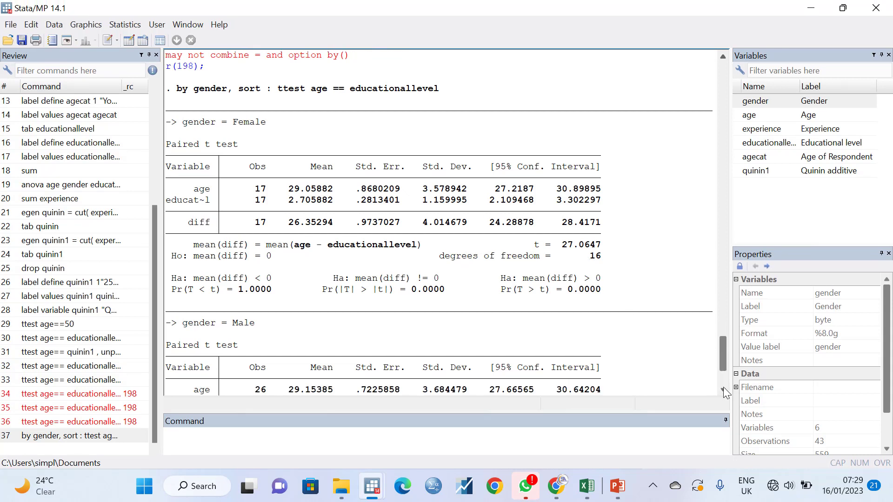
scroll(724, 389, "down", 2)
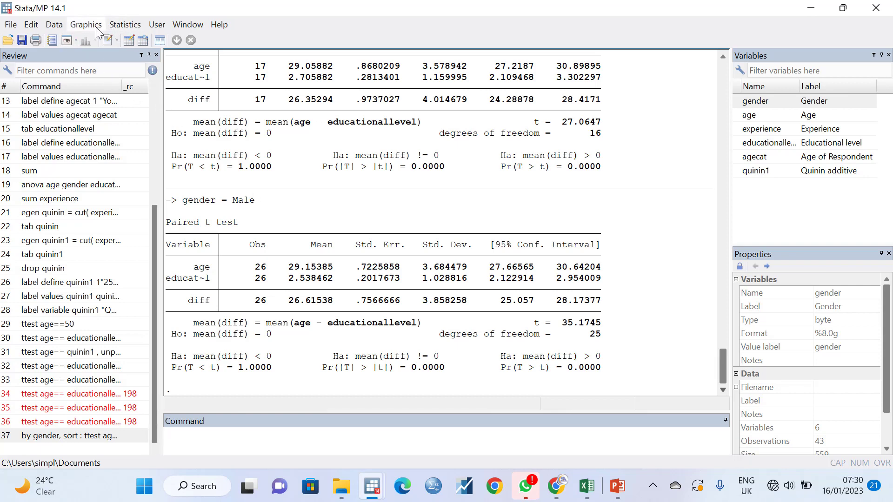
Reopen the t test (mean-comparison test) dialog and turn off repeating the command by groups
left_click(124, 24)
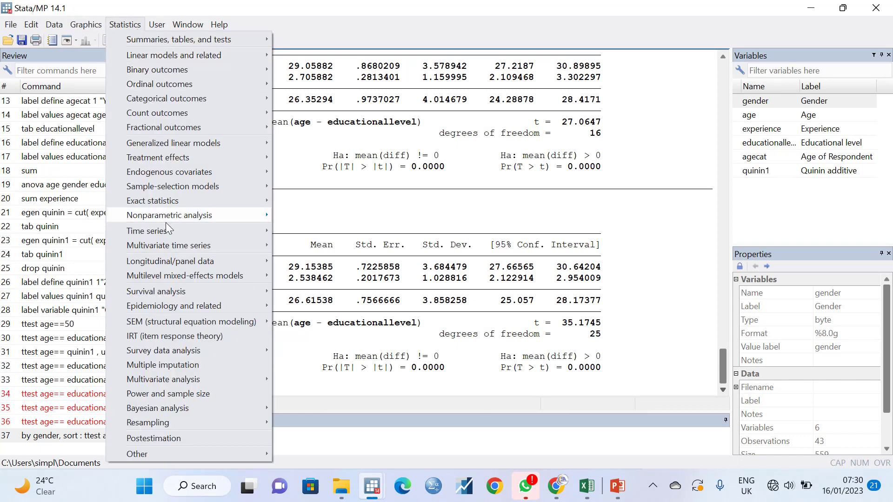
mouse_move(168, 41)
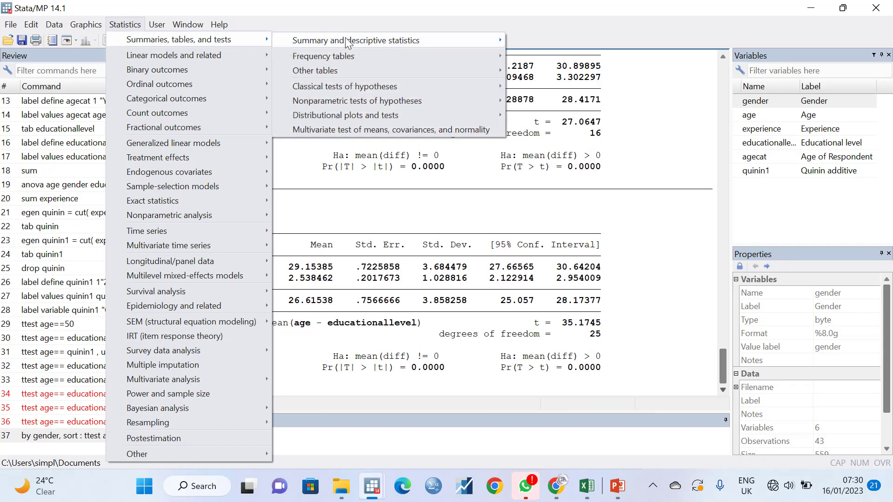
mouse_move(498, 88)
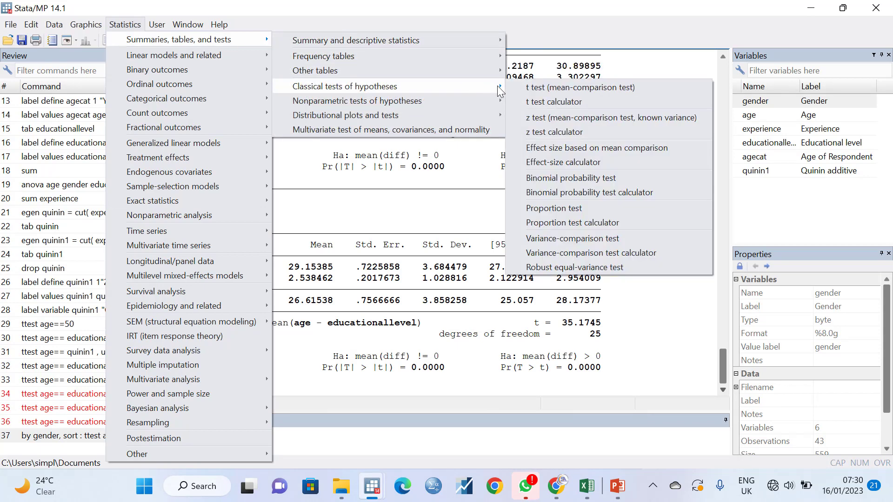
left_click(555, 91)
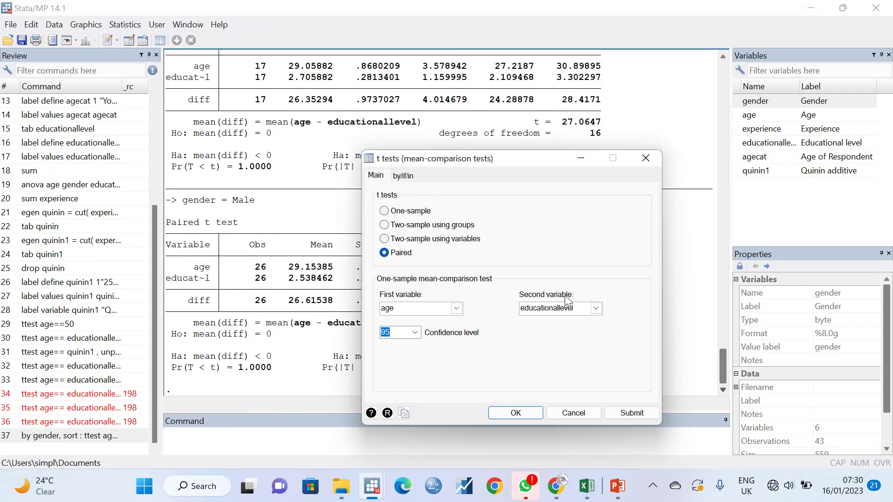
left_click(398, 175)
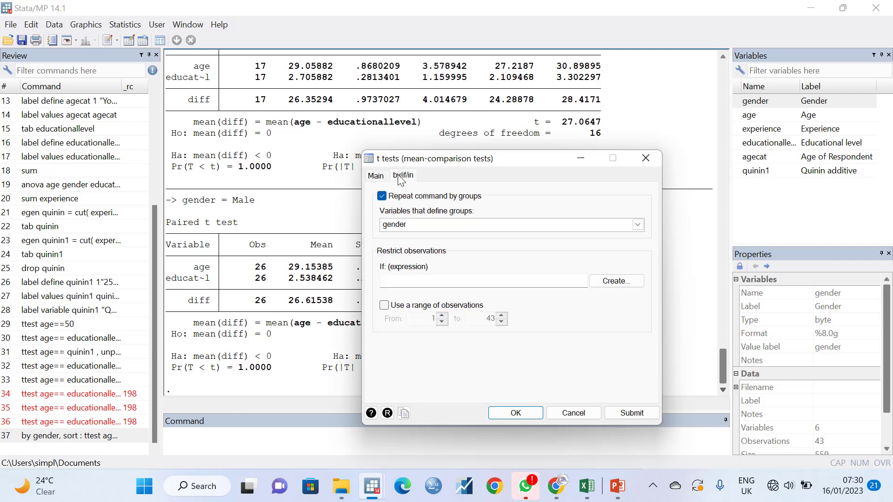
left_click(382, 196)
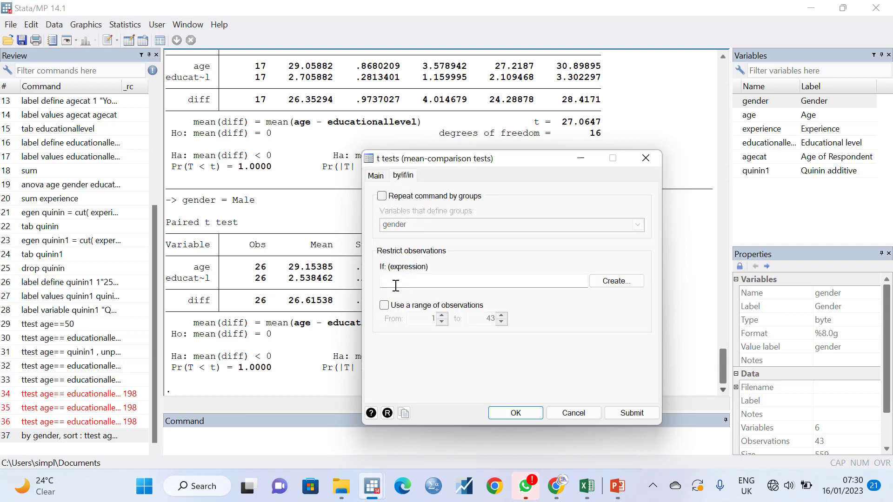
Build the restricting expression "gender ==|" in the Expression Builder and try to run the paired t test with it
left_click(609, 282)
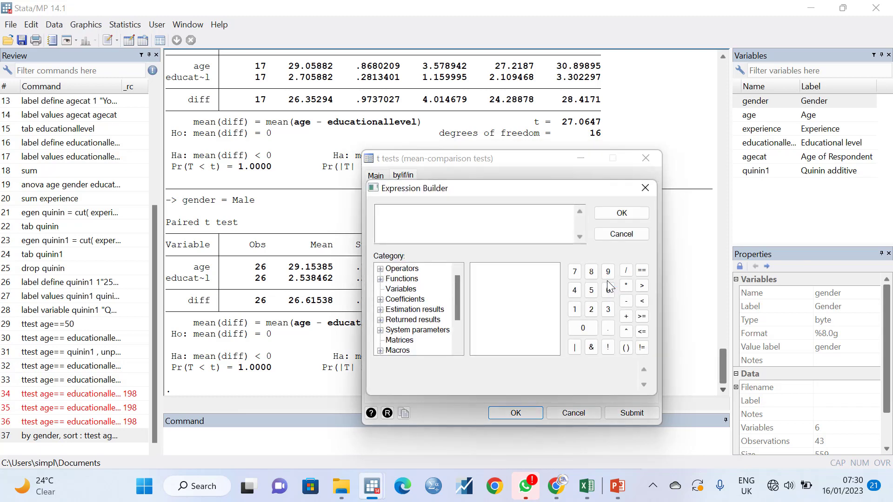
left_click(395, 290)
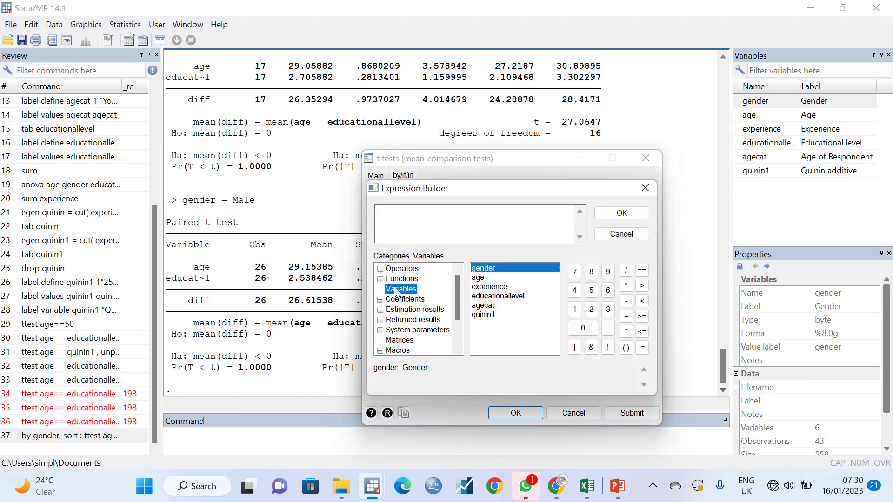
double_click(488, 269)
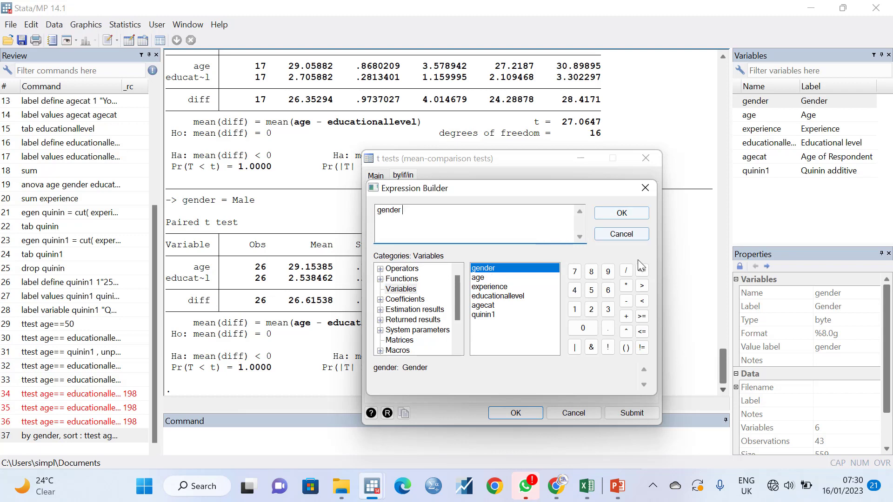
left_click(642, 270)
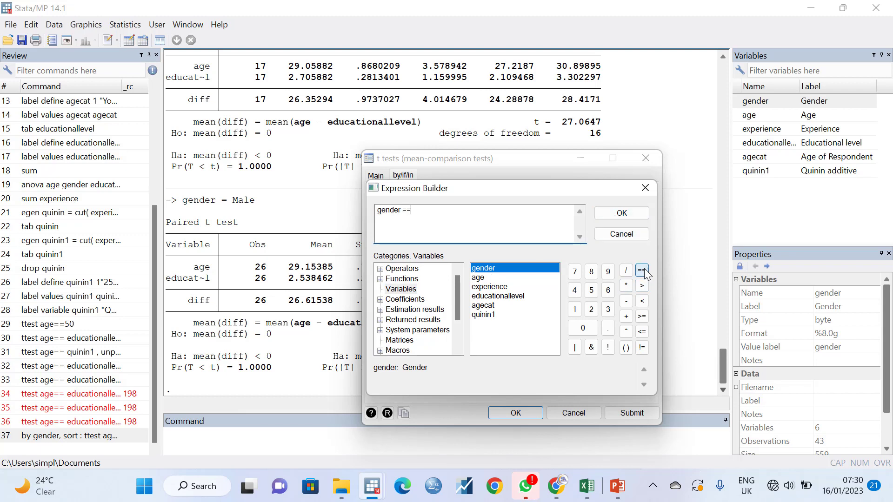
left_click(575, 347)
left_click(610, 212)
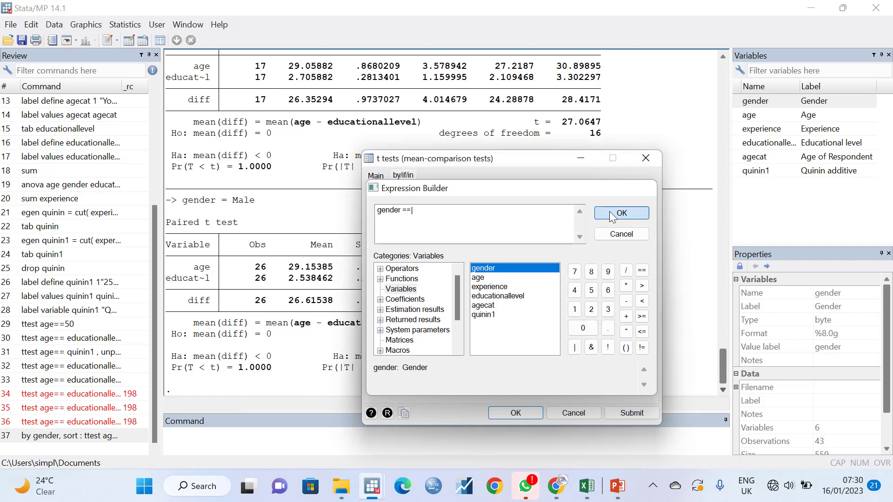
left_click(516, 412)
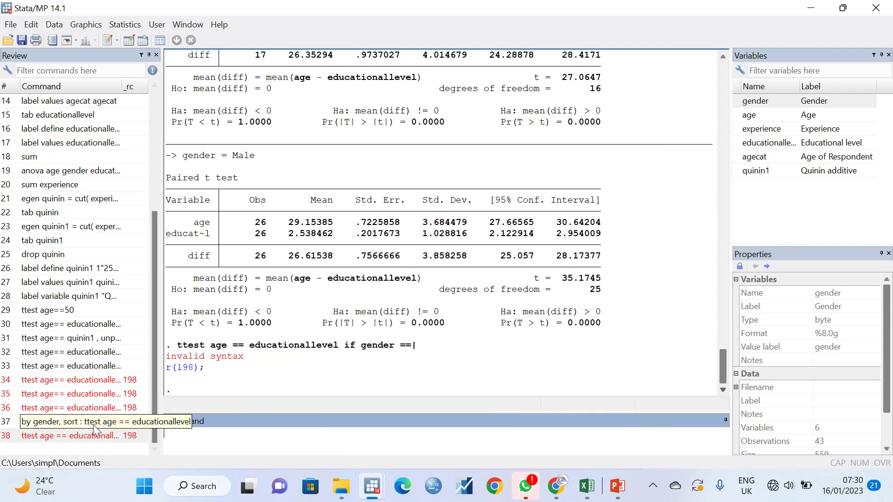
Reopen the t test (mean-comparison test) dialog, correct the restricting expression to "gender ==1" and run the paired t test
left_click(116, 26)
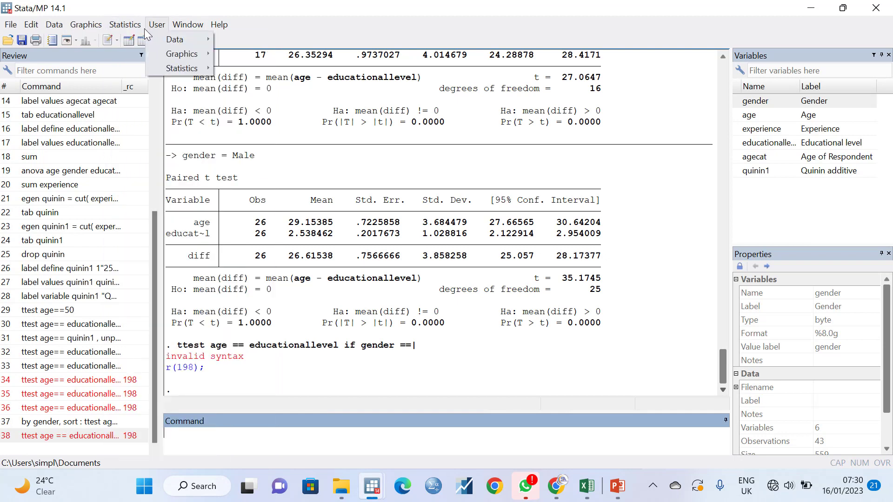
mouse_move(219, 41)
mouse_move(443, 43)
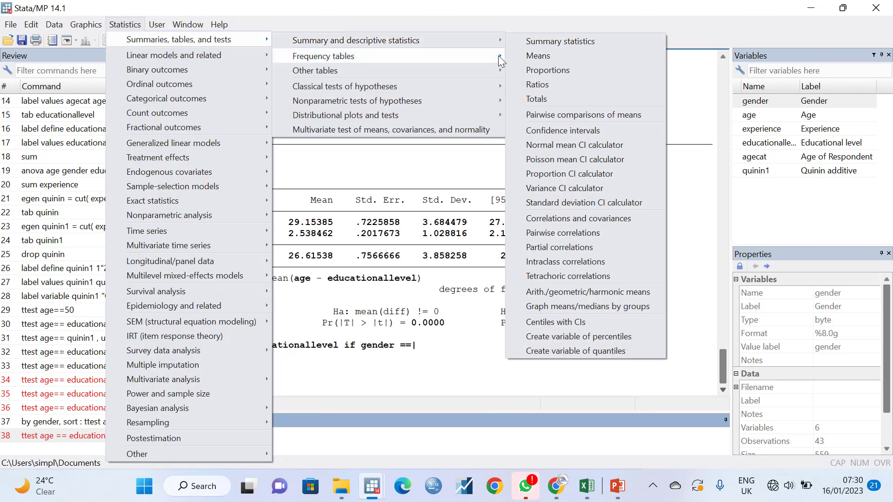
mouse_move(499, 57)
mouse_move(473, 85)
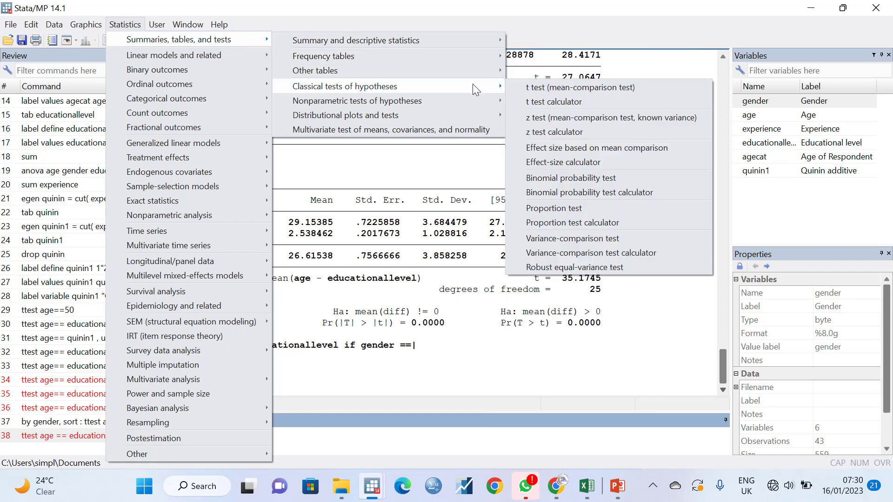
left_click(571, 88)
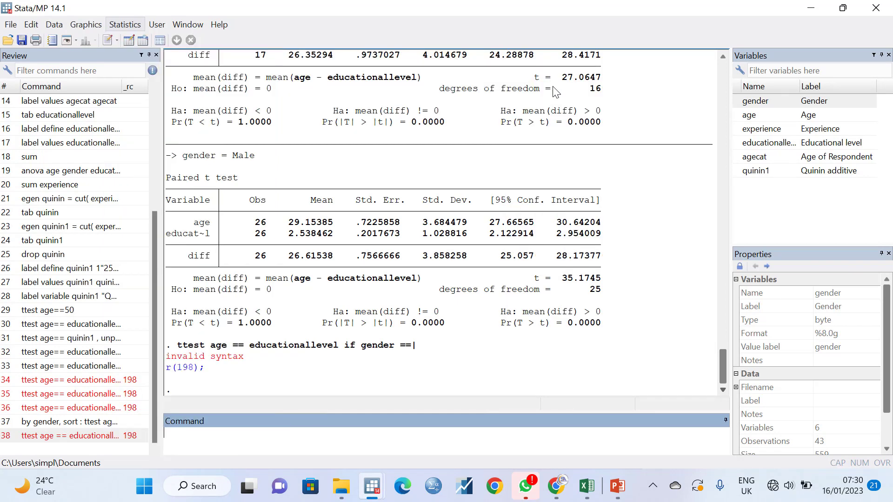
left_click(408, 180)
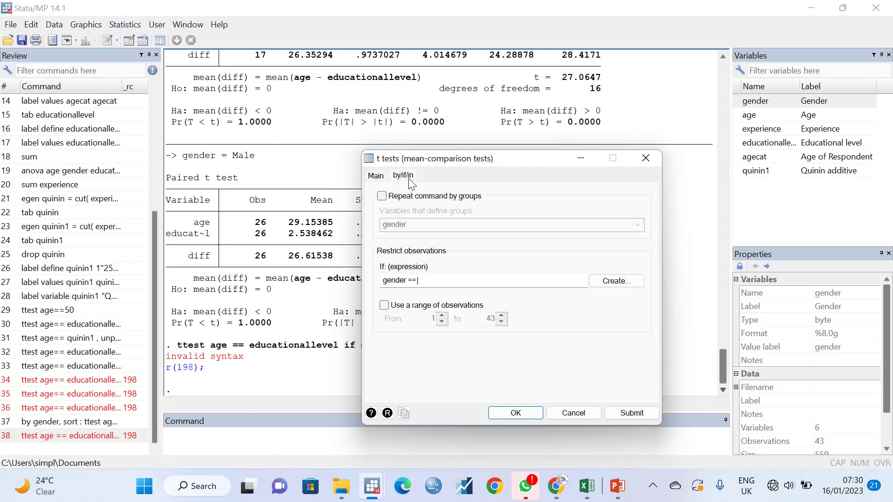
left_click(432, 281)
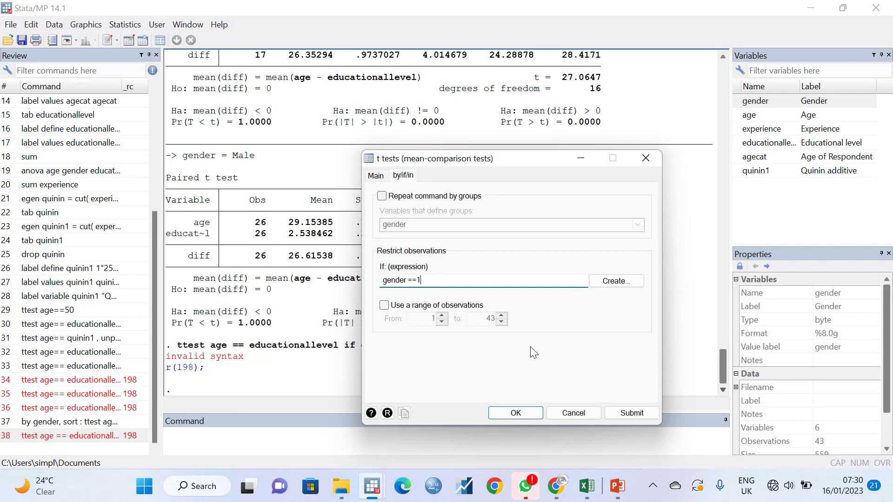
left_click(504, 412)
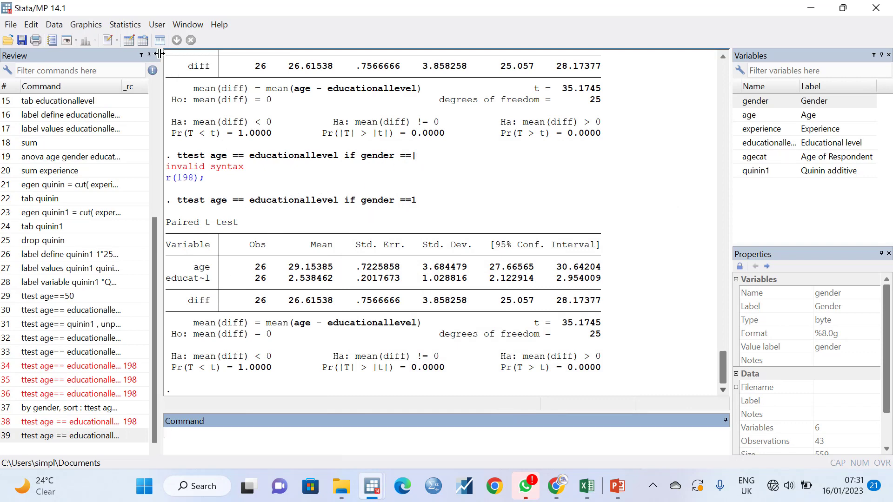
Check in the Data Editor which numeric codes lie behind Female and Male in gender, and return to the results
left_click(129, 41)
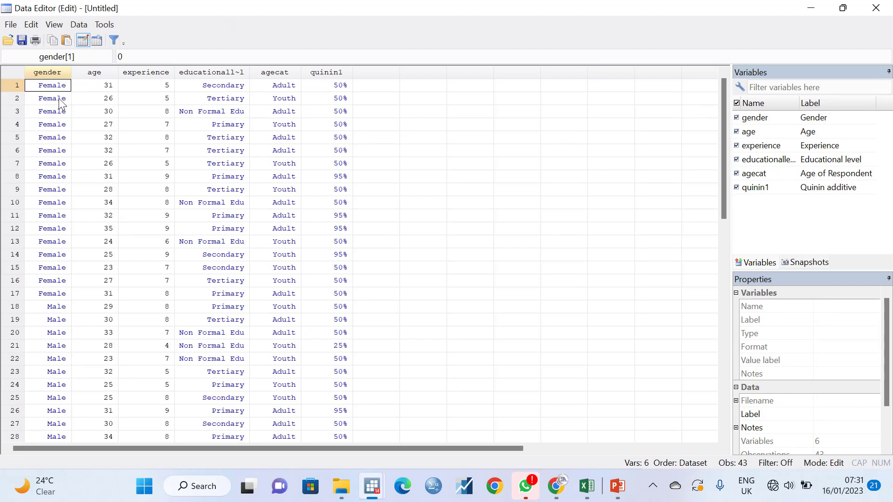
left_click(57, 139)
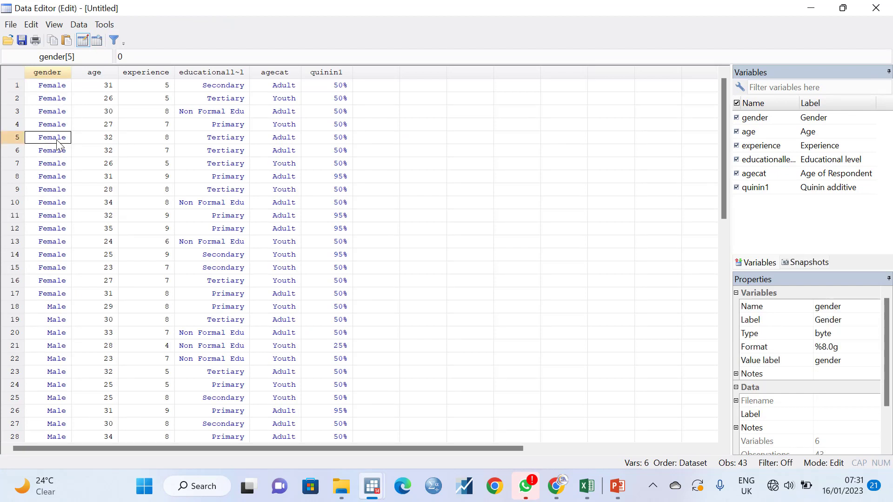
left_click(46, 308)
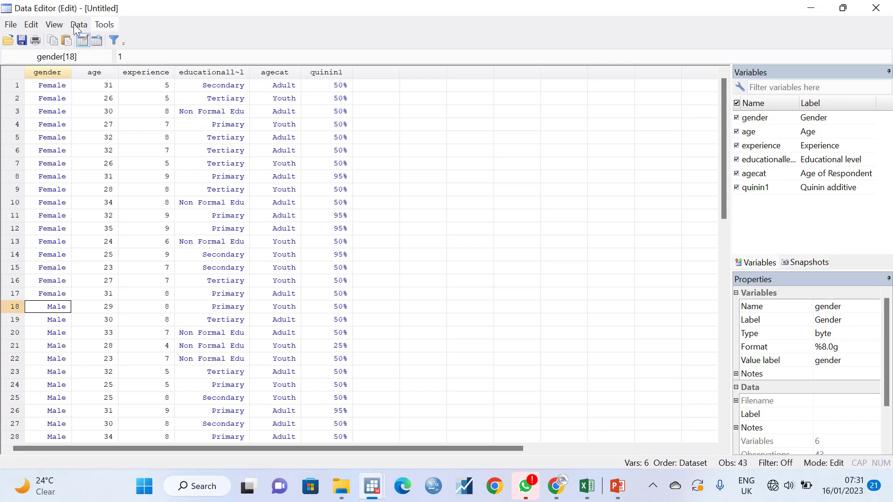
mouse_move(374, 490)
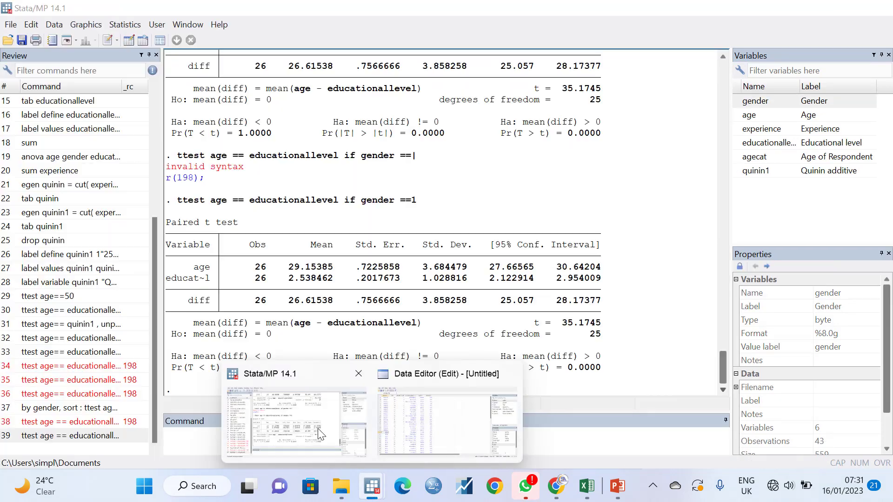
left_click(325, 433)
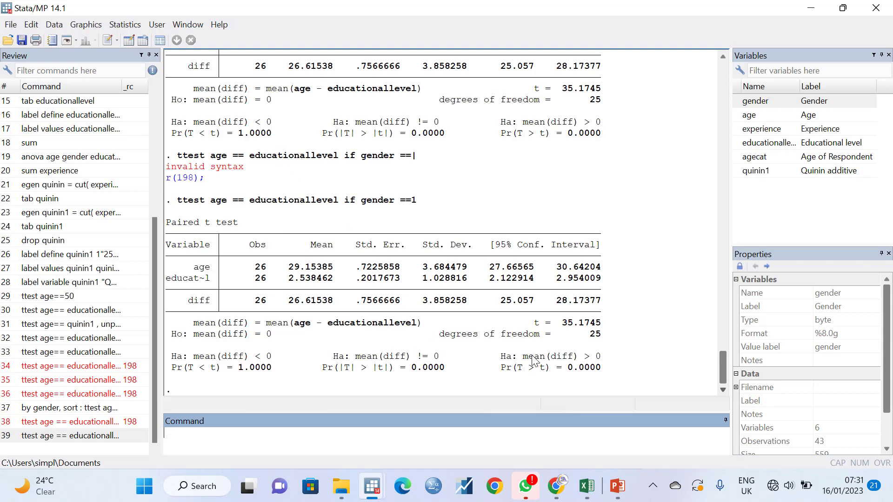
Switch to the PowerPoint presentation and show the two-way ANOVA definition on slide 14 and the example output on slide 15
left_click(618, 486)
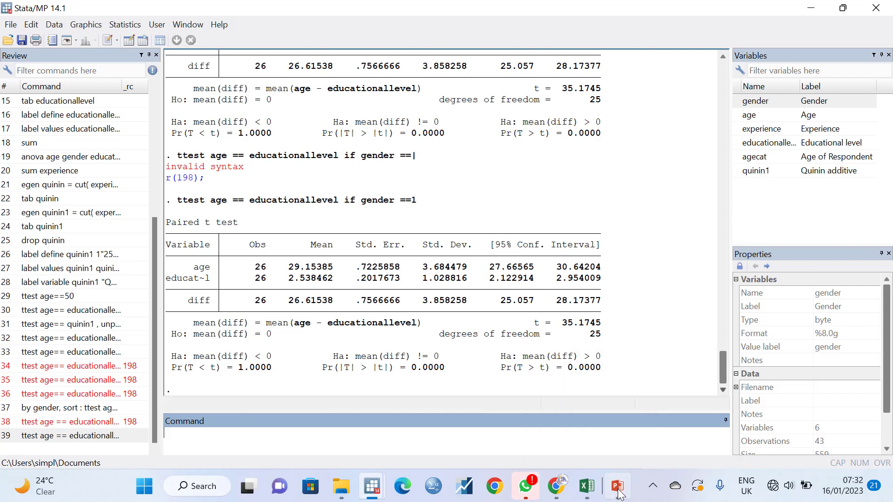
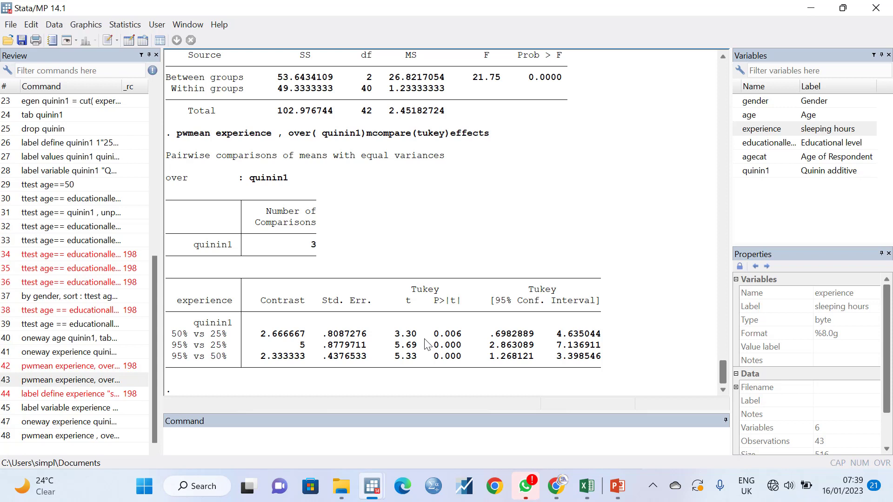
mouse_move(628, 487)
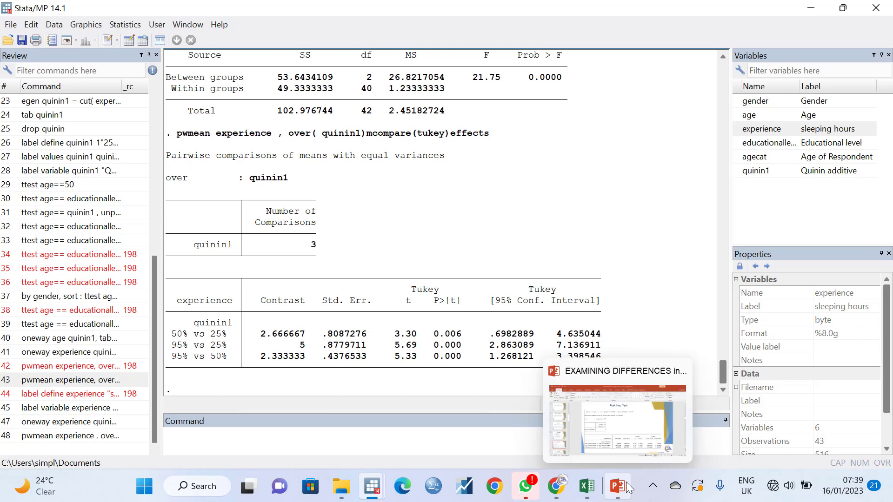
left_click(618, 419)
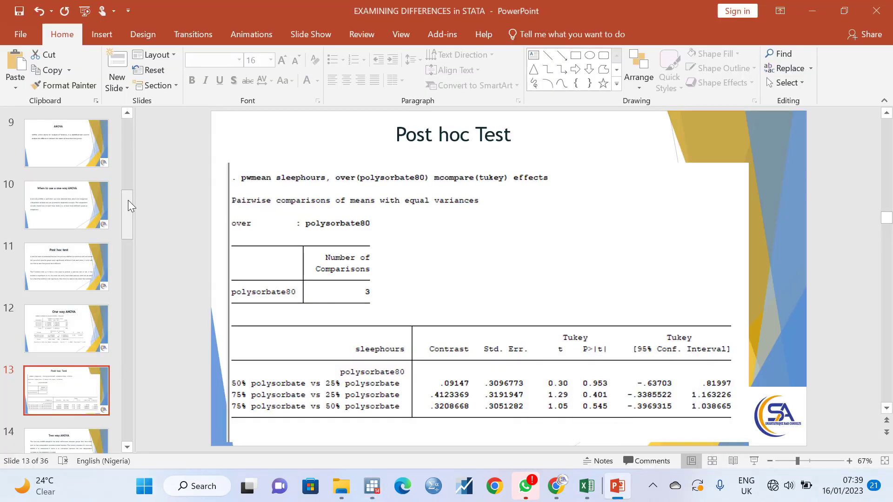
left_click_drag(127, 200, 133, 243)
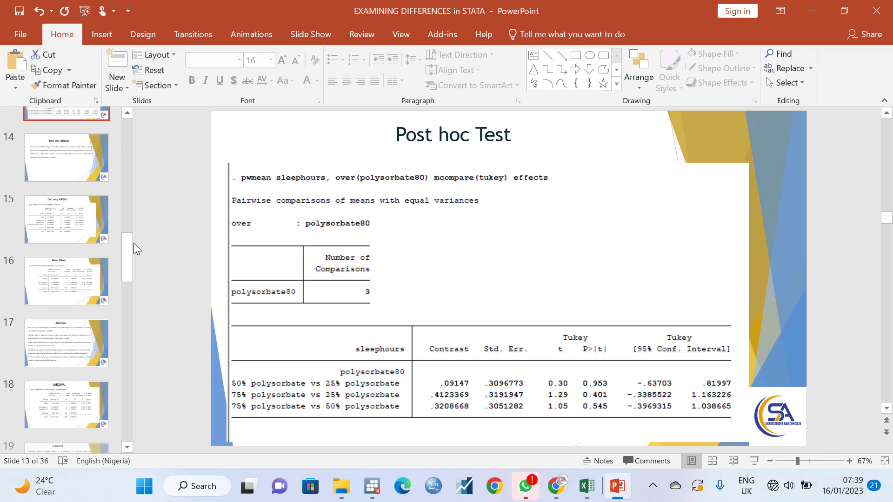
left_click(77, 170)
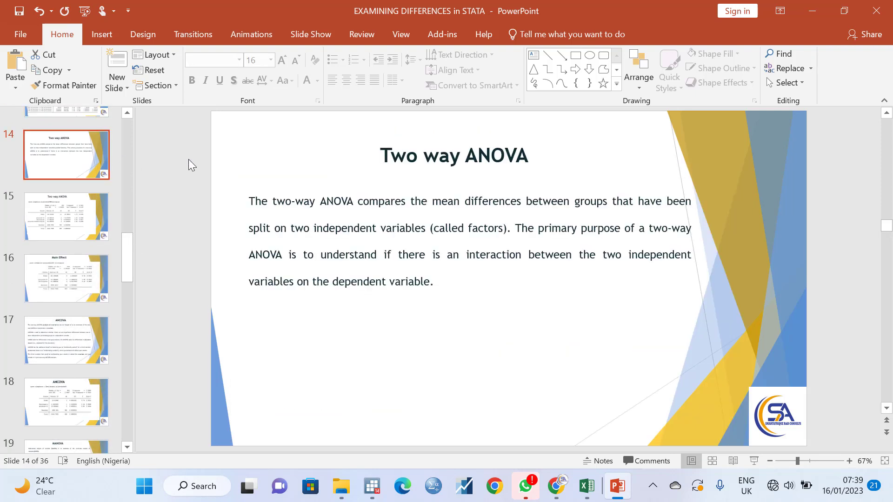
left_click(65, 208)
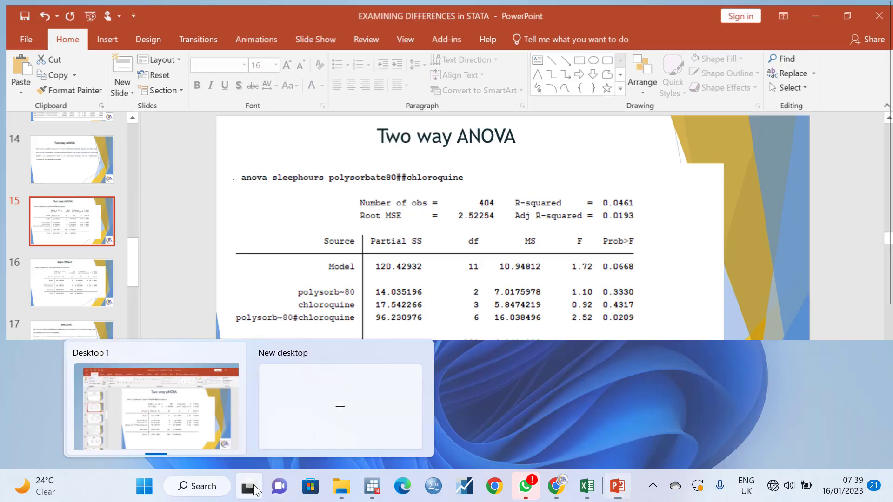
left_click(252, 487)
left_click(627, 64)
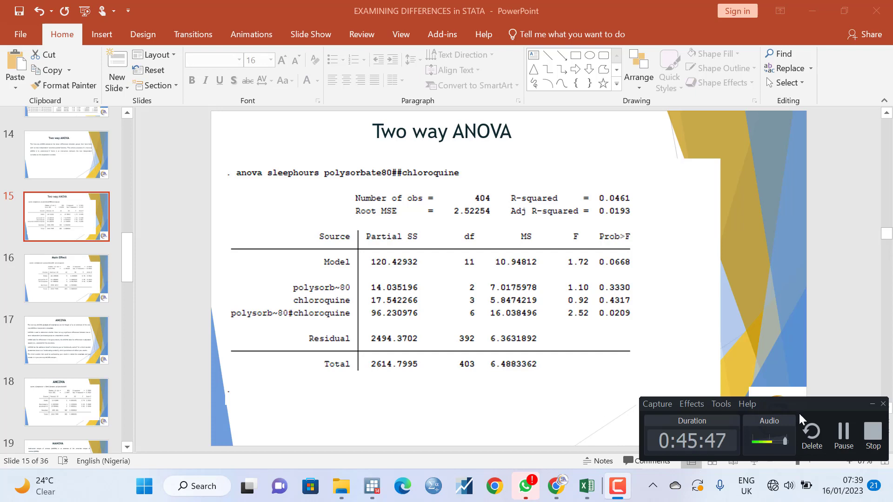
left_click(871, 403)
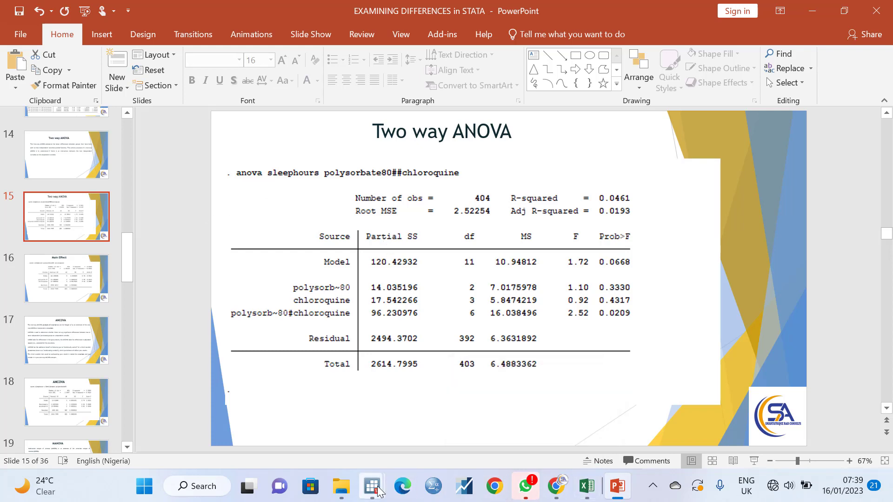
Switch back to Stata and start an anova command with experience as the dependent variable
mouse_move(378, 490)
left_click(291, 419)
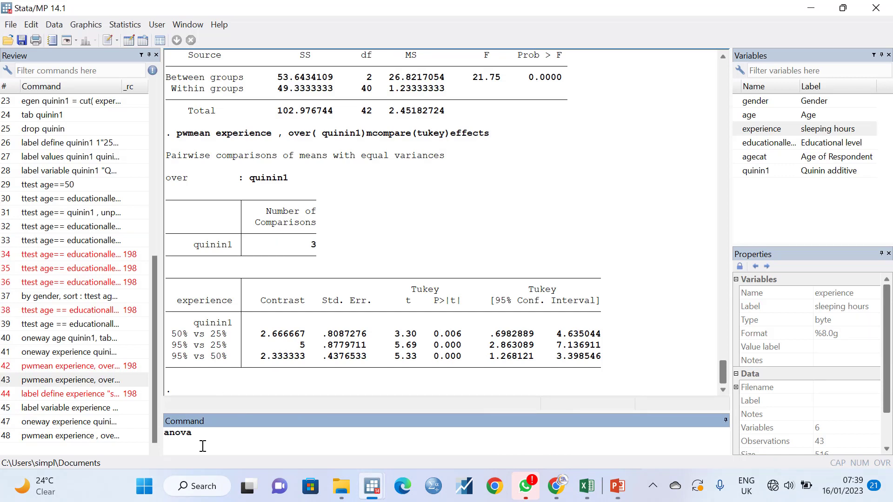
left_click(723, 56)
left_click(723, 56)
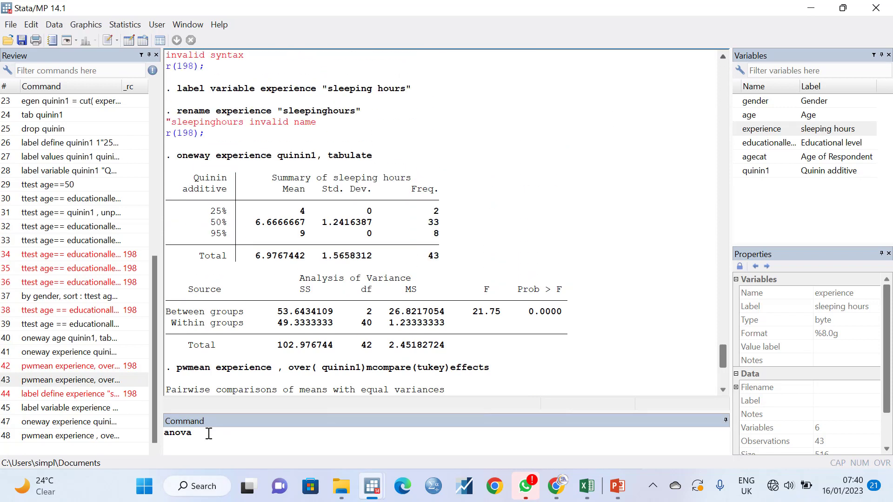
left_click(210, 438)
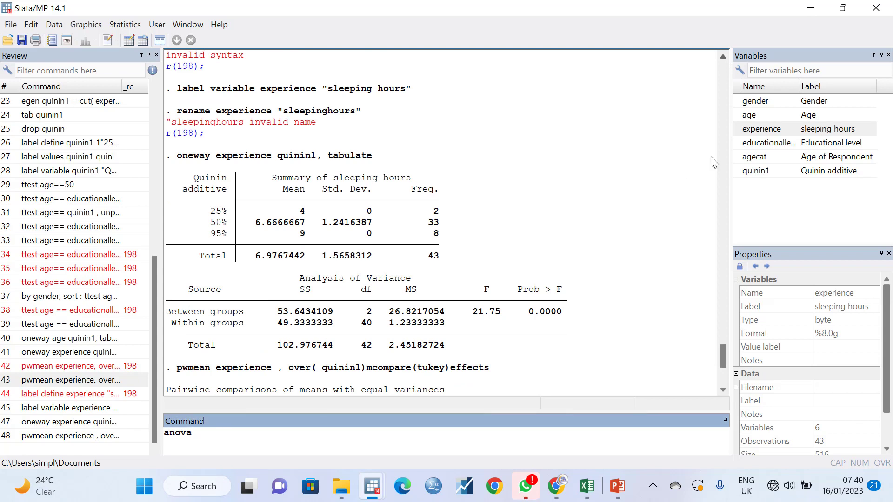
mouse_move(735, 134)
left_click(736, 130)
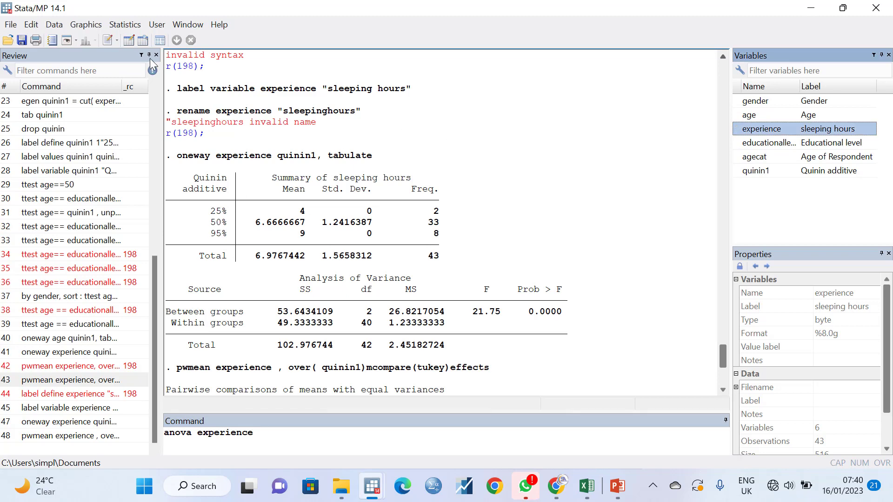
Rename the variable experience to sleepinghours through its properties in the Data Editor
left_click(123, 25)
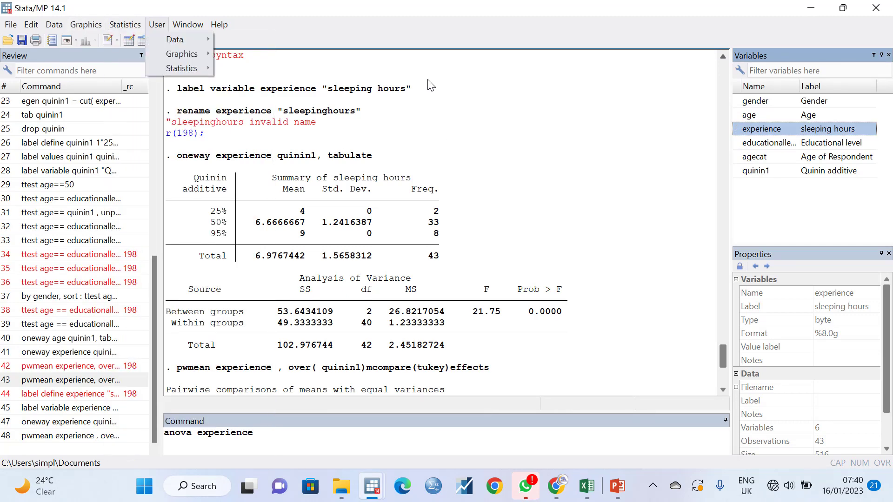
left_click(129, 42)
left_click(129, 42)
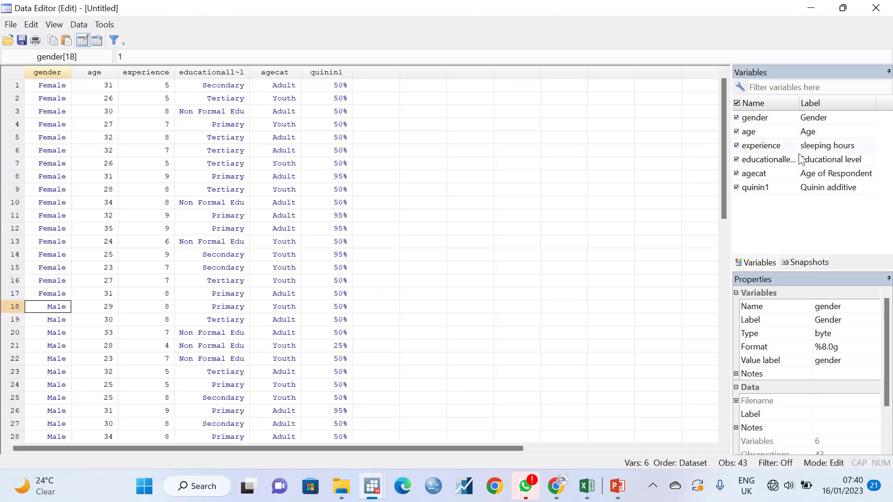
left_click(751, 145)
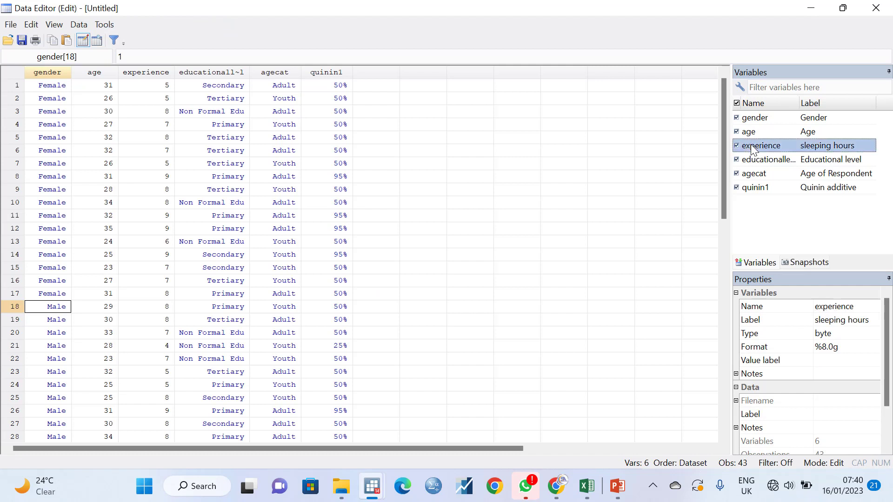
left_click(859, 306)
key("BackSpace")
key("BackSpace")
key("BackSpace")
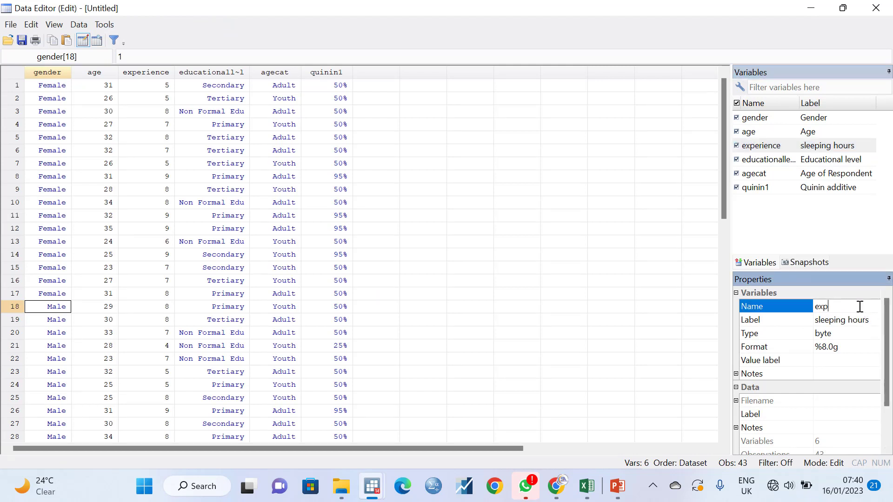
key("BackSpace")
key("BackSpace")
key("BackSpace")
type("sleeping h")
key("BackSpace")
left_click_drag(642, 254, 640, 254)
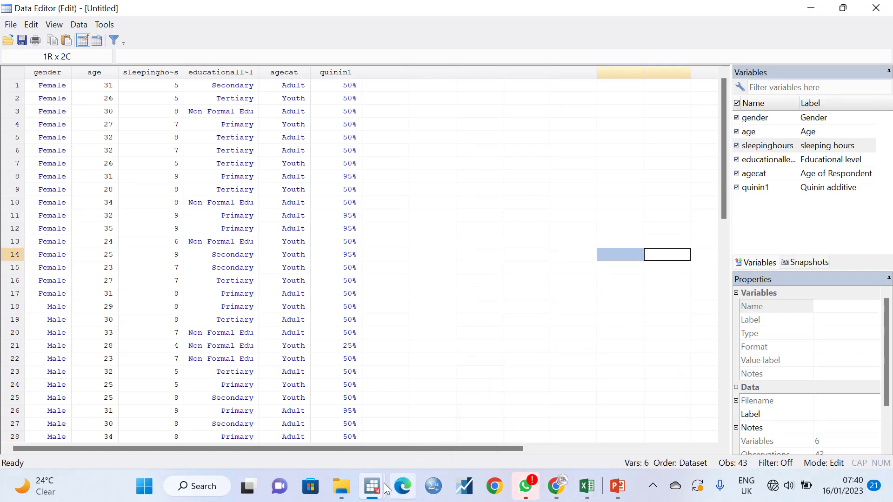
Return to the main Stata window and replace experience with sleepinghours in the unfinished anova command
mouse_move(380, 489)
left_click(238, 382)
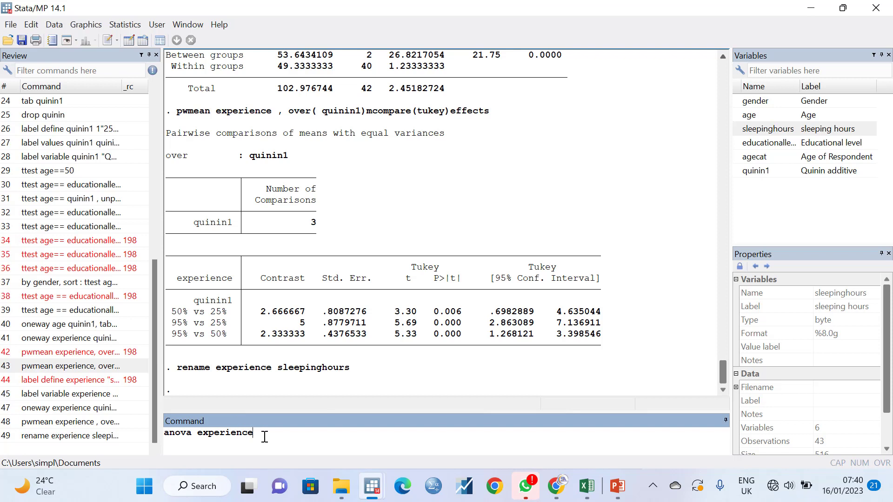
key("BackSpace")
key("BackSpace")
key("BackSpace")
key("BackSpace")
key("BackSpace")
key("BackSpace")
key("BackSpace")
double_click(746, 129)
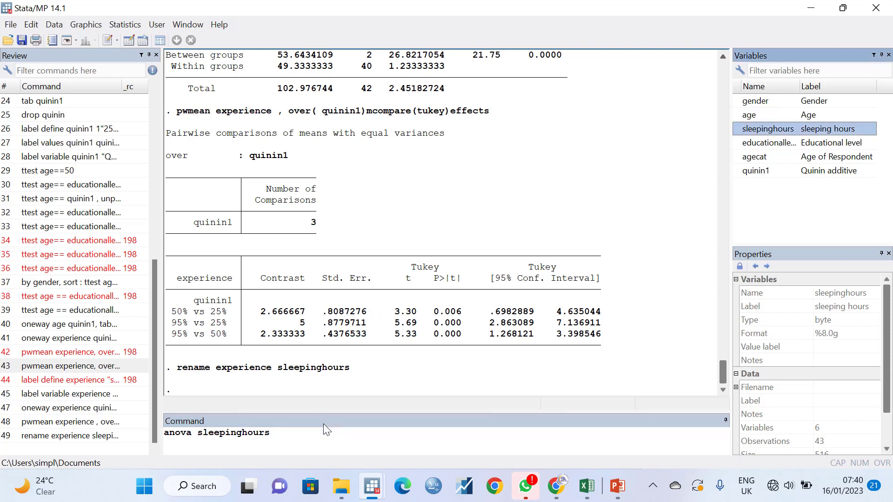
Add quinin1 and agecat as the factors and run "anova sleepinghours quinin1 agecat"
double_click(735, 172)
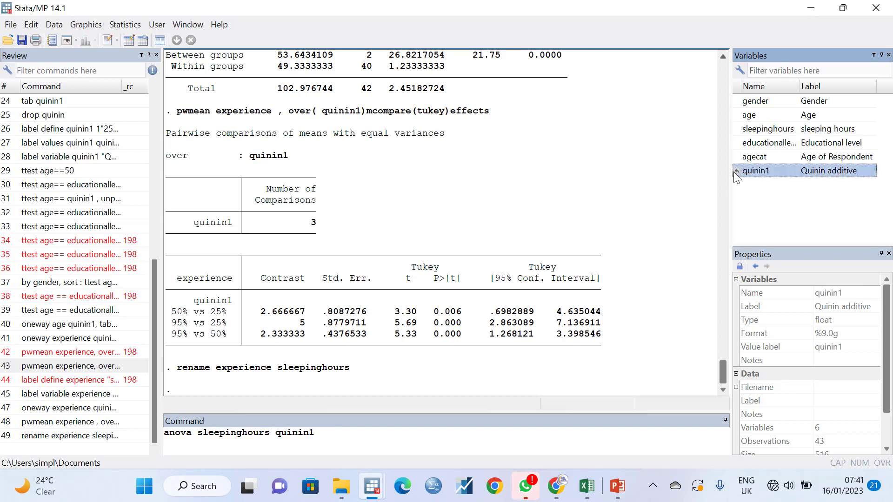
left_click(737, 114)
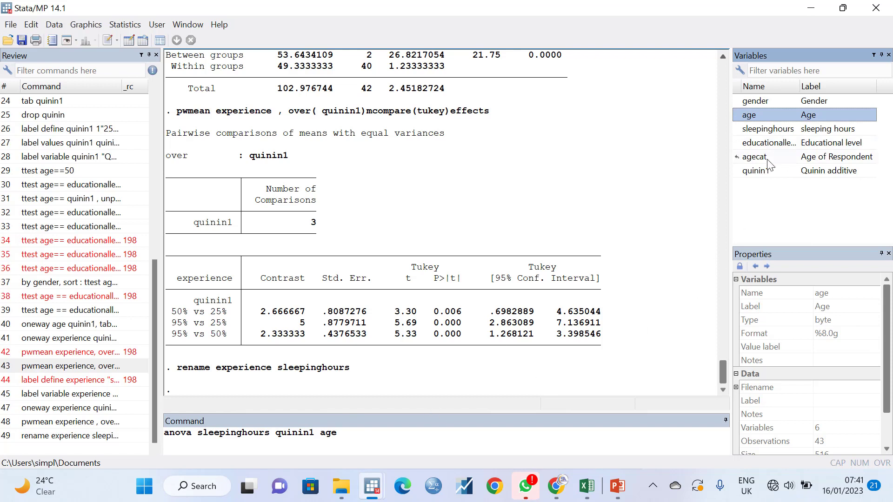
left_click(738, 158)
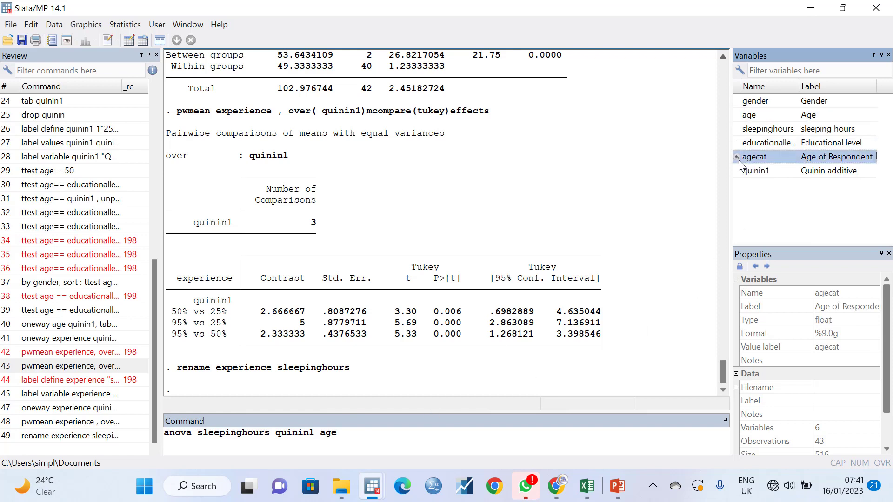
left_click(347, 434)
key("BackSpace")
key("BackSpace")
key("BackSpace")
key("BackSpace")
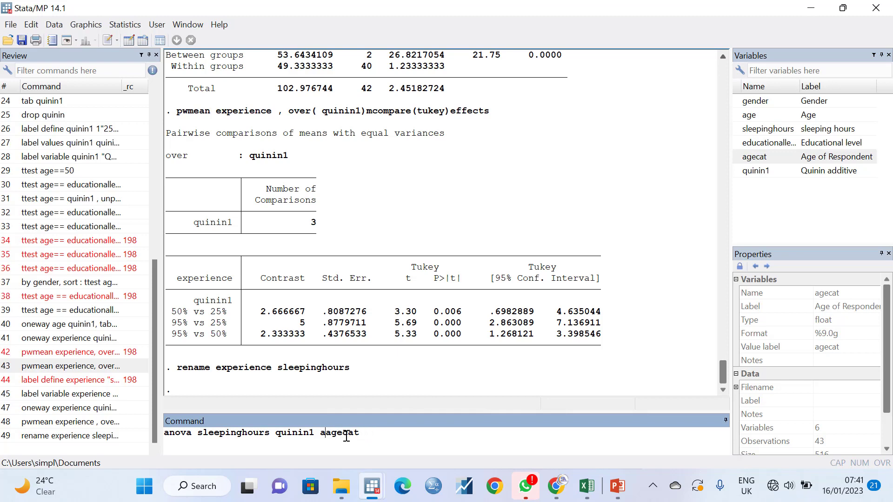
key("Return")
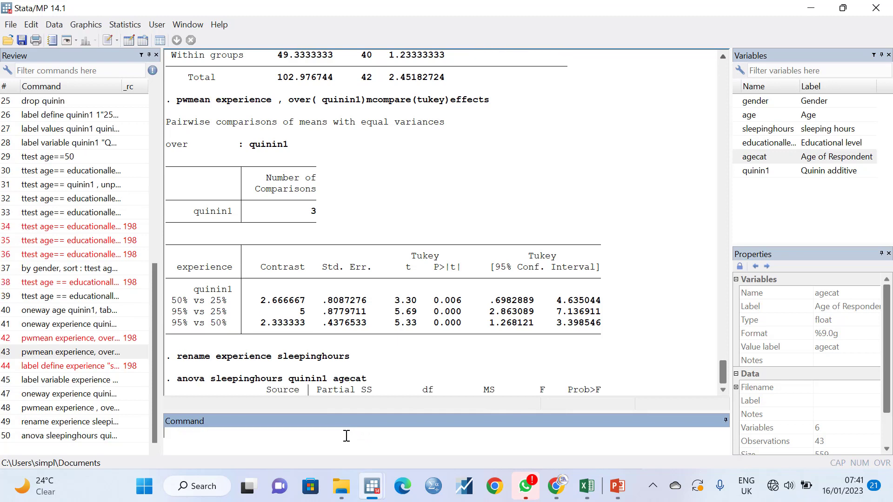